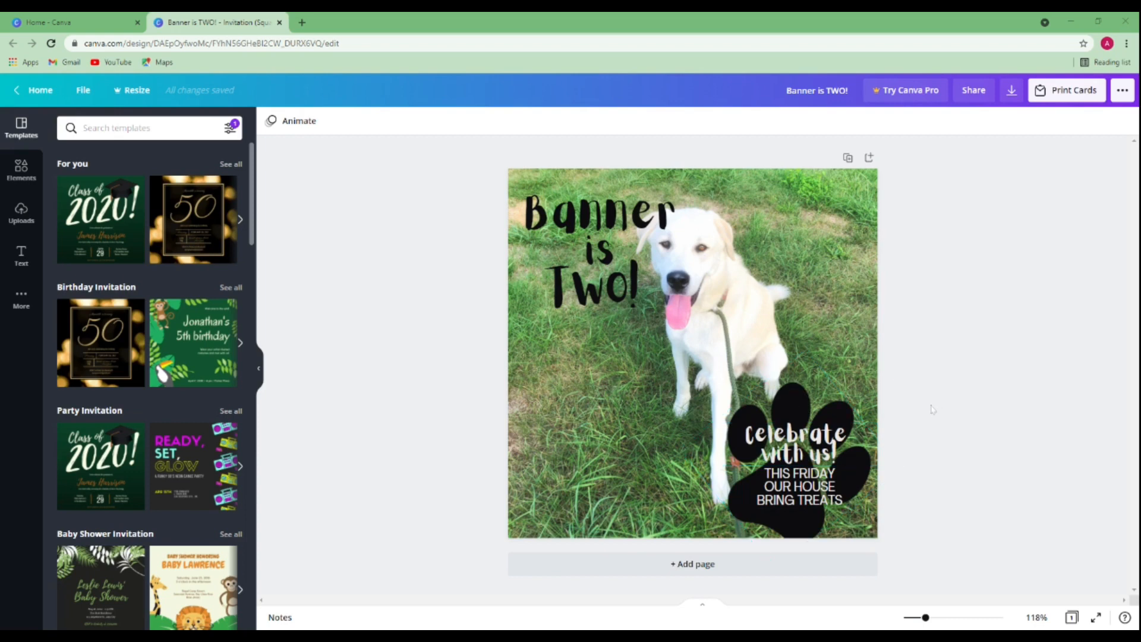
- Group the paw print with the "Celebrate with us!" text, try shrinking the group, and undo the resize
left_click_drag(931, 406, 802, 456)
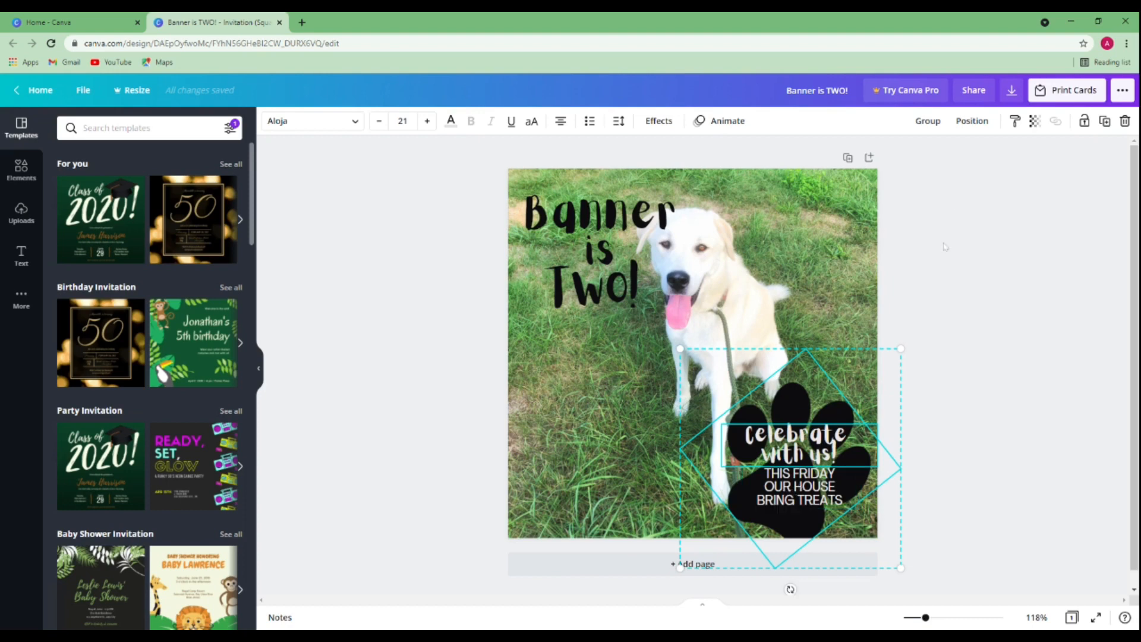
left_click(927, 122)
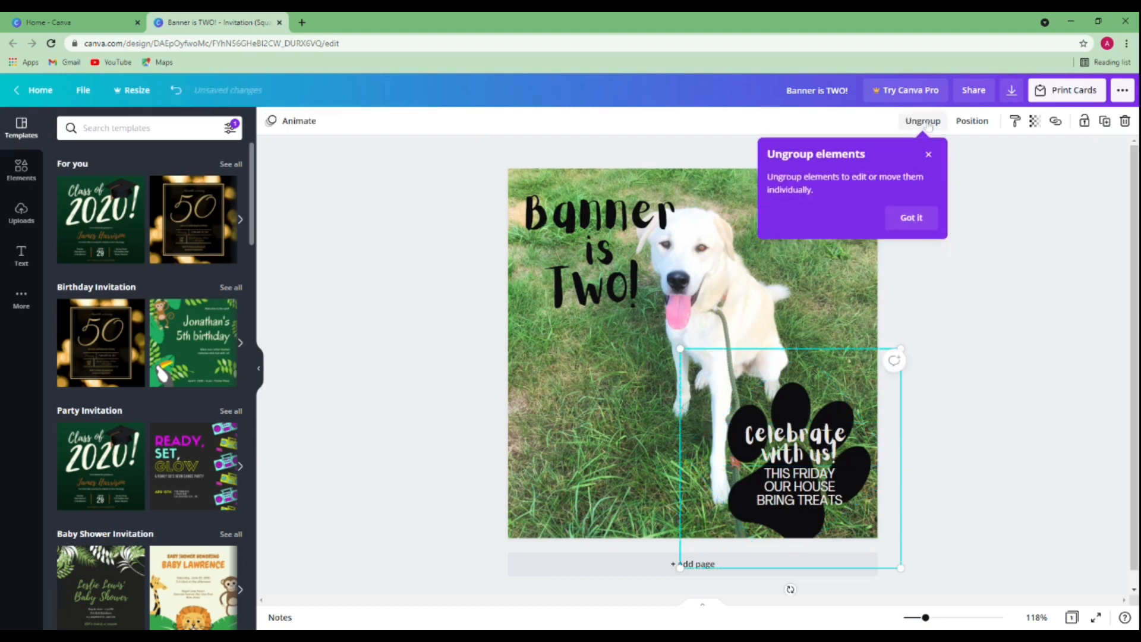
left_click(952, 437)
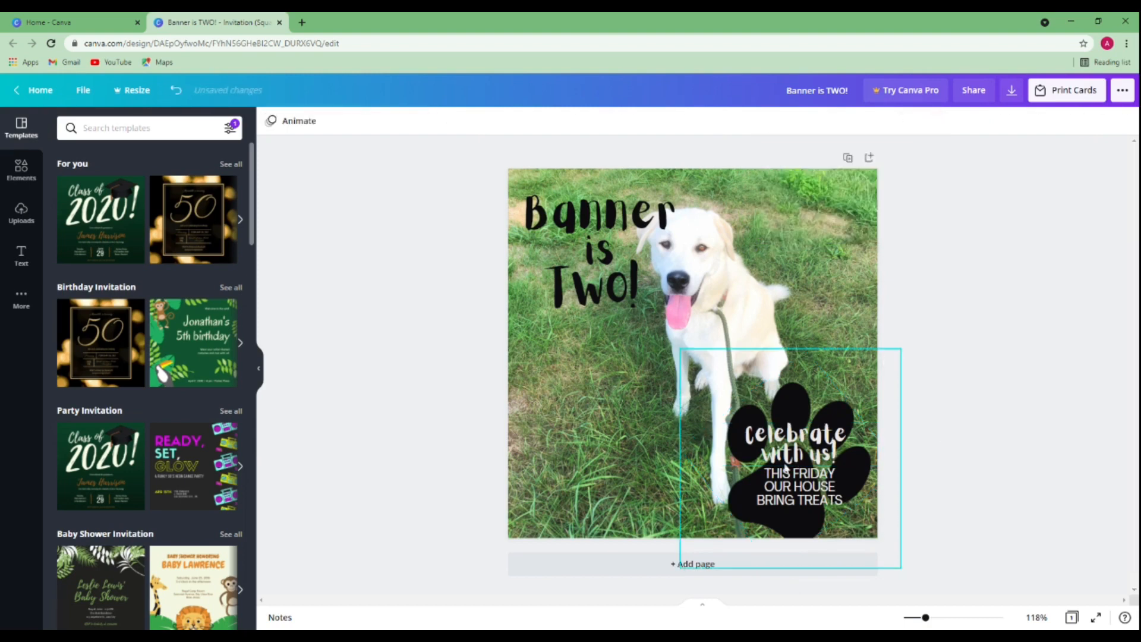
left_click(786, 468)
left_click_drag(681, 349, 698, 364)
key("ctrl+z")
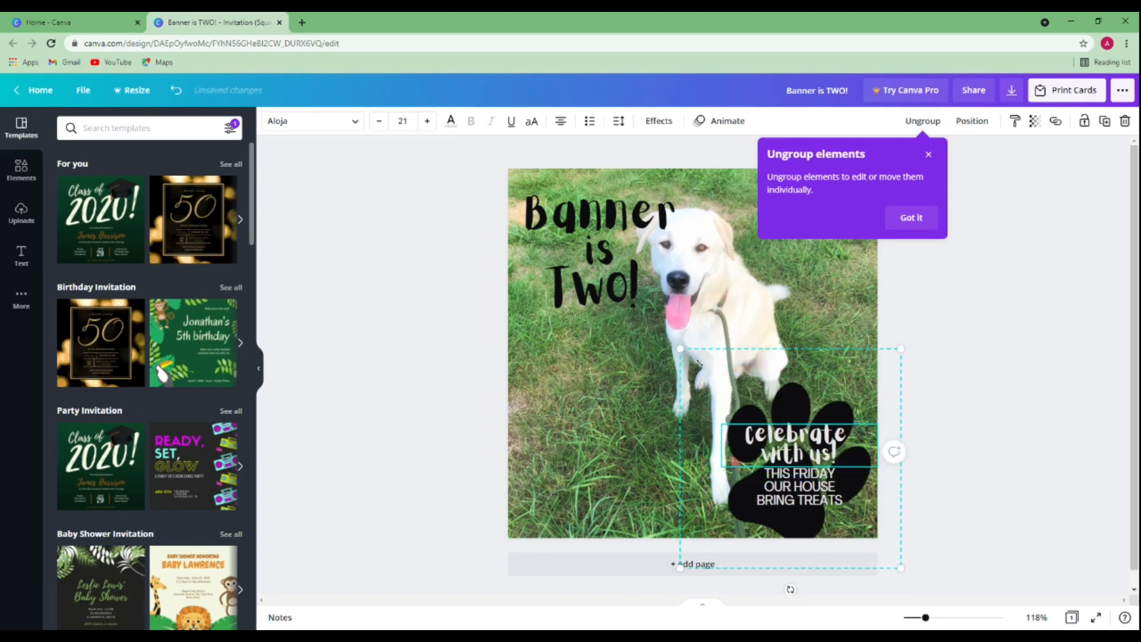
- Ungroup the paw print from the "Celebrate with us!" text
left_click(980, 401)
left_click_drag(975, 396, 769, 542)
left_click_drag(975, 406, 728, 538)
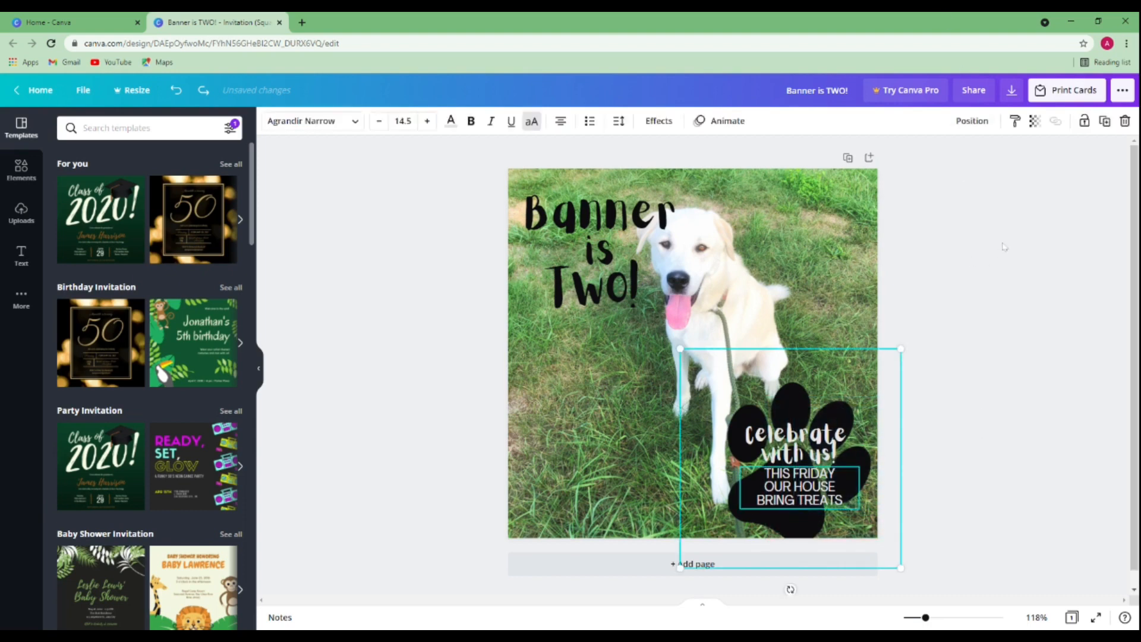
left_click_drag(927, 373, 787, 590)
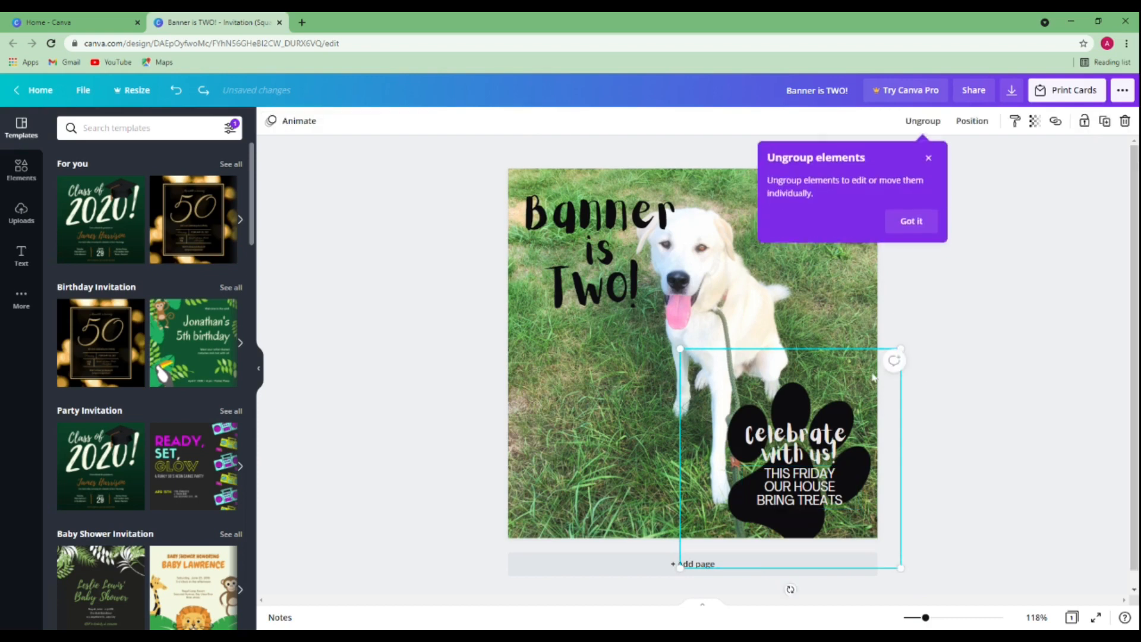
left_click(919, 120)
left_click(986, 379)
- Group the paw print with both of its text blocks and shrink the group slightly from its upper-left corner
left_click_drag(980, 353, 745, 564)
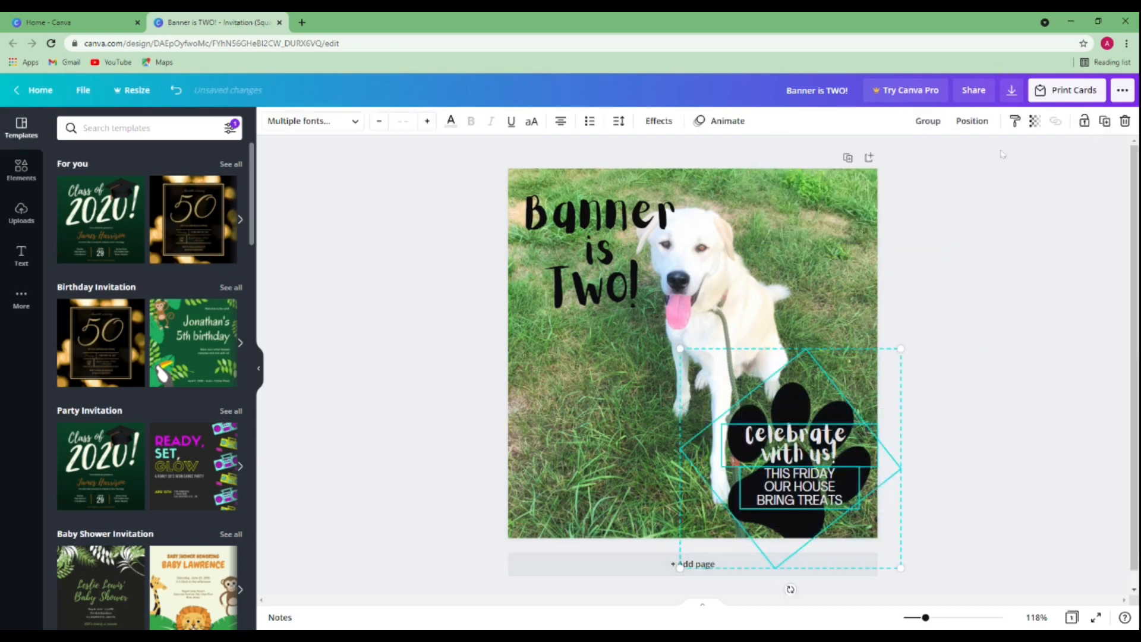
left_click(928, 120)
left_click(807, 464)
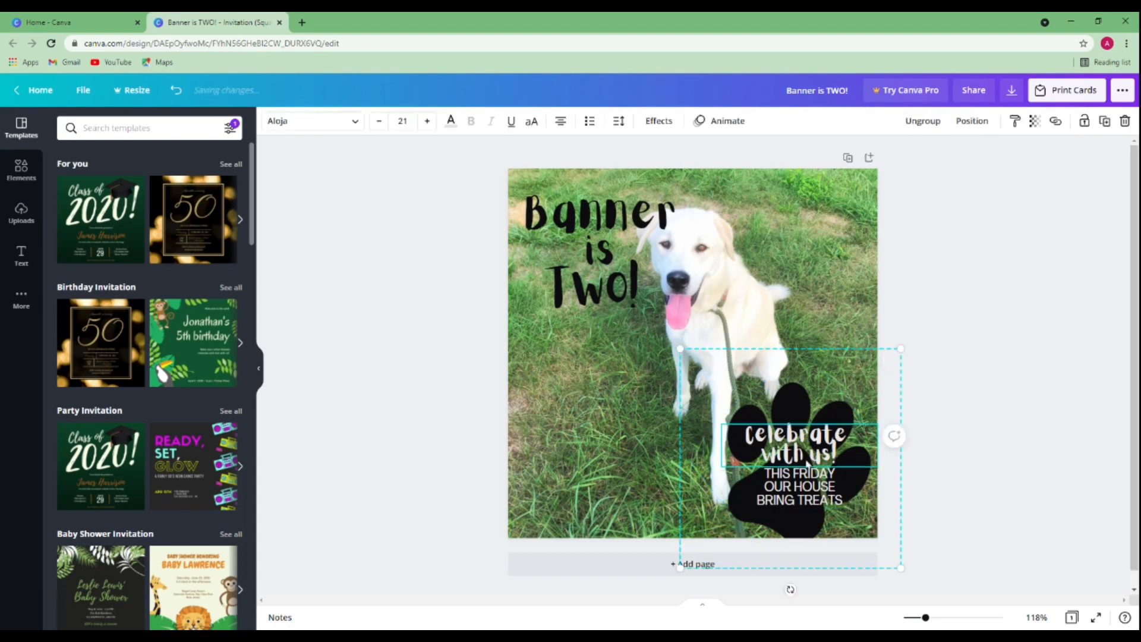
mouse_move(681, 348)
left_mouse_down()
mouse_move(637, 286)
mouse_move(737, 364)
mouse_move(710, 341)
mouse_move(688, 356)
left_mouse_up()
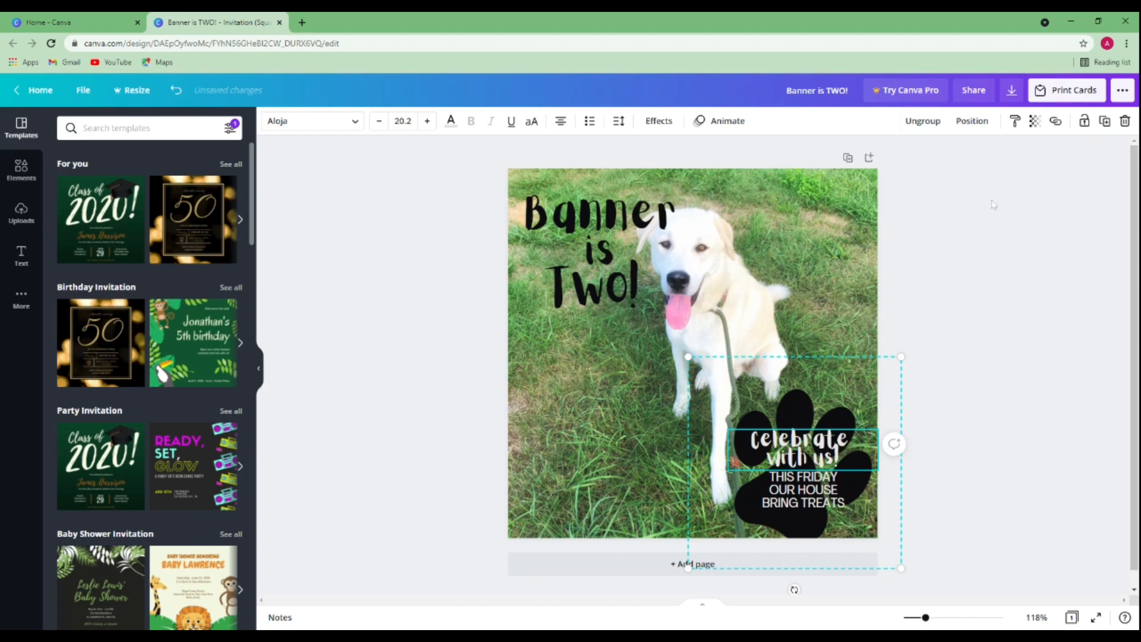
- Ungroup the paw print design and slightly enlarge the "THIS FRIDAY OUR HOUSE BRING TREATS" text
left_click(923, 123)
left_click(994, 474)
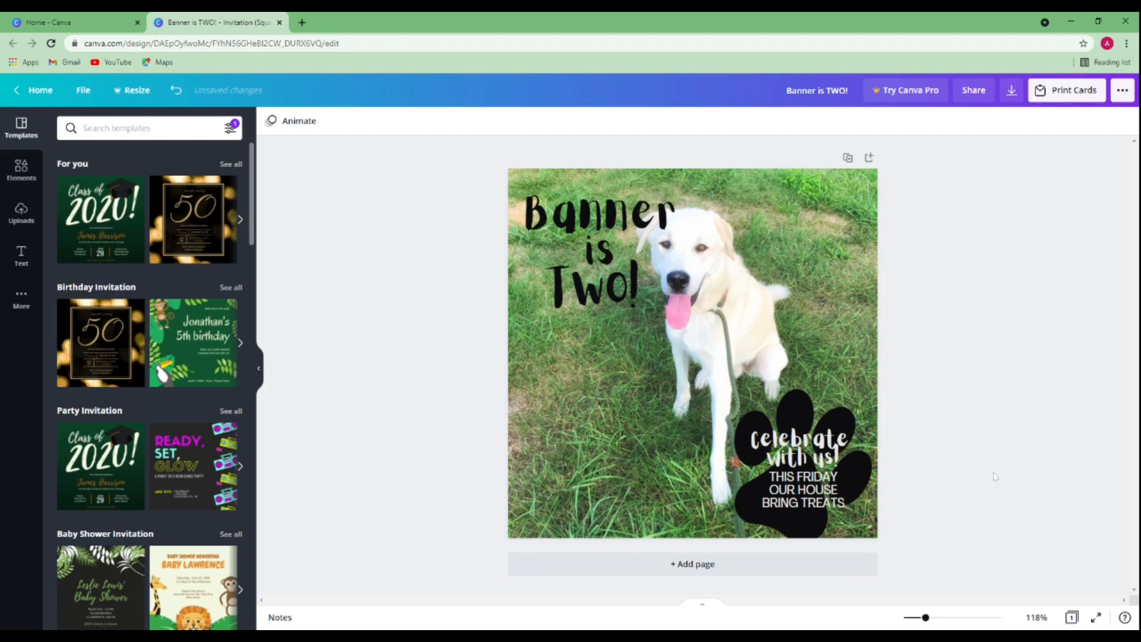
left_click(773, 443)
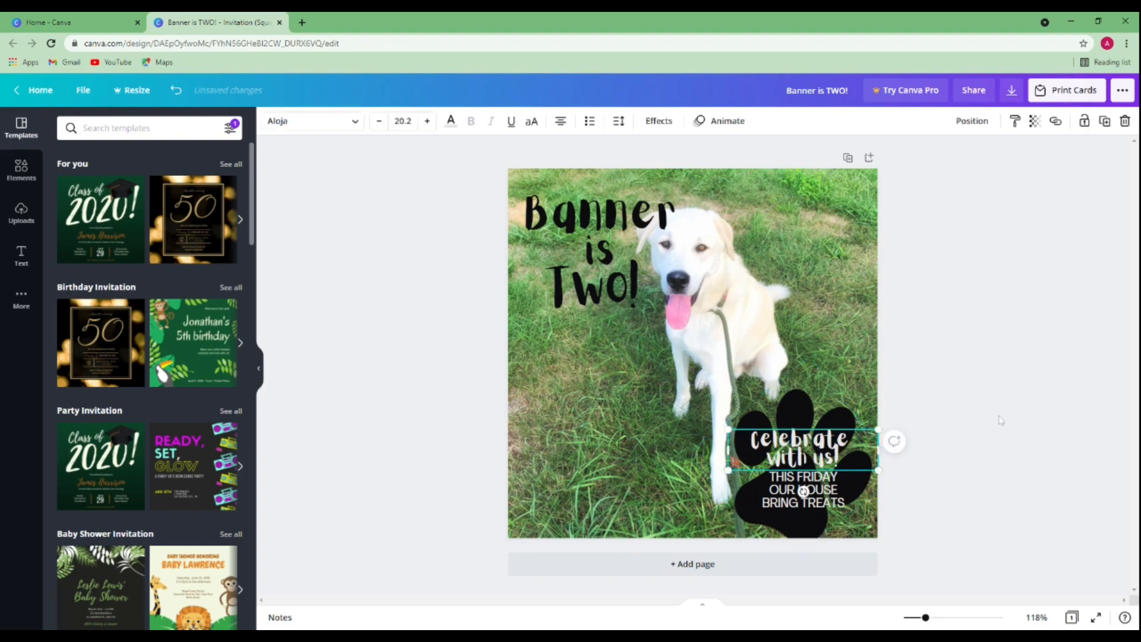
left_click(831, 506)
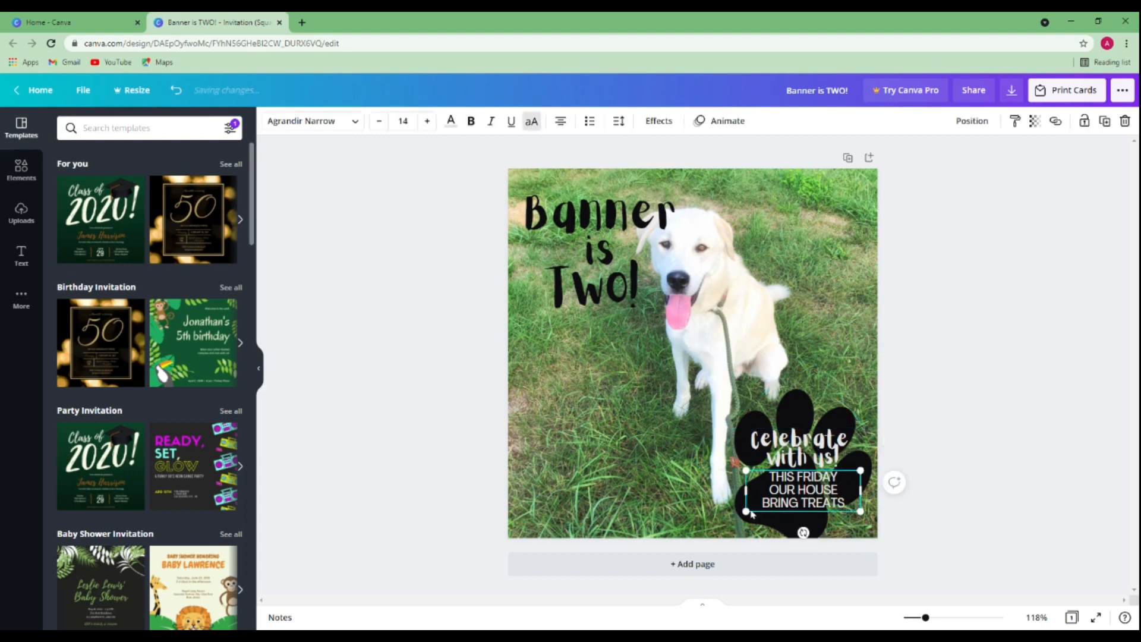
left_click_drag(746, 511, 740, 514)
left_click(1070, 469)
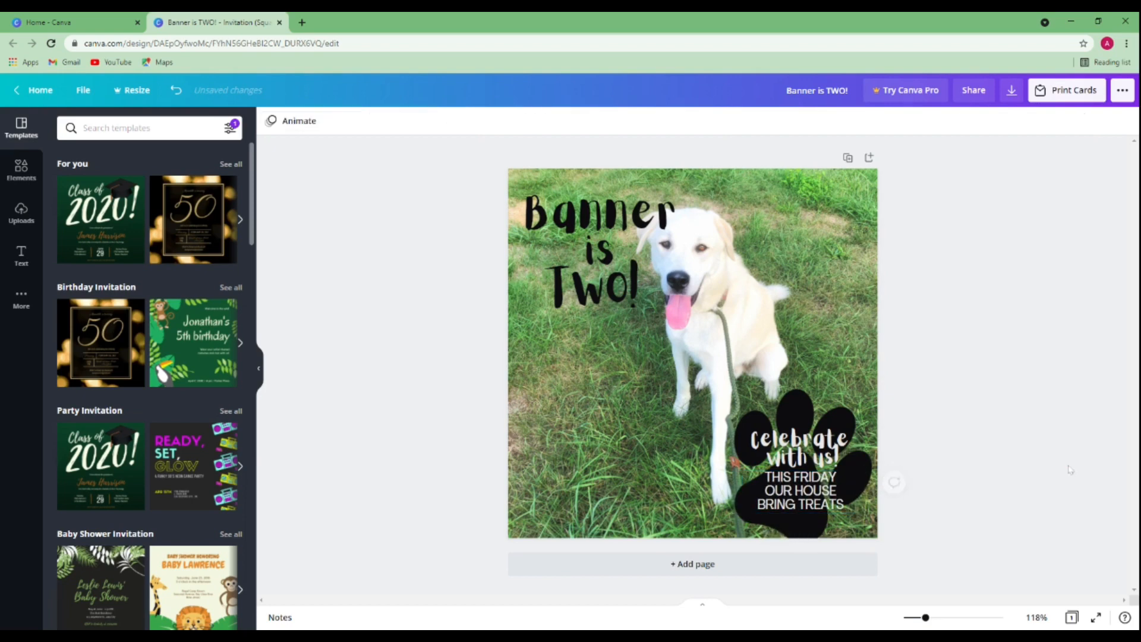
- Regroup the paw print with its two text blocks
left_click_drag(987, 392, 704, 534)
key("ctrl+g")
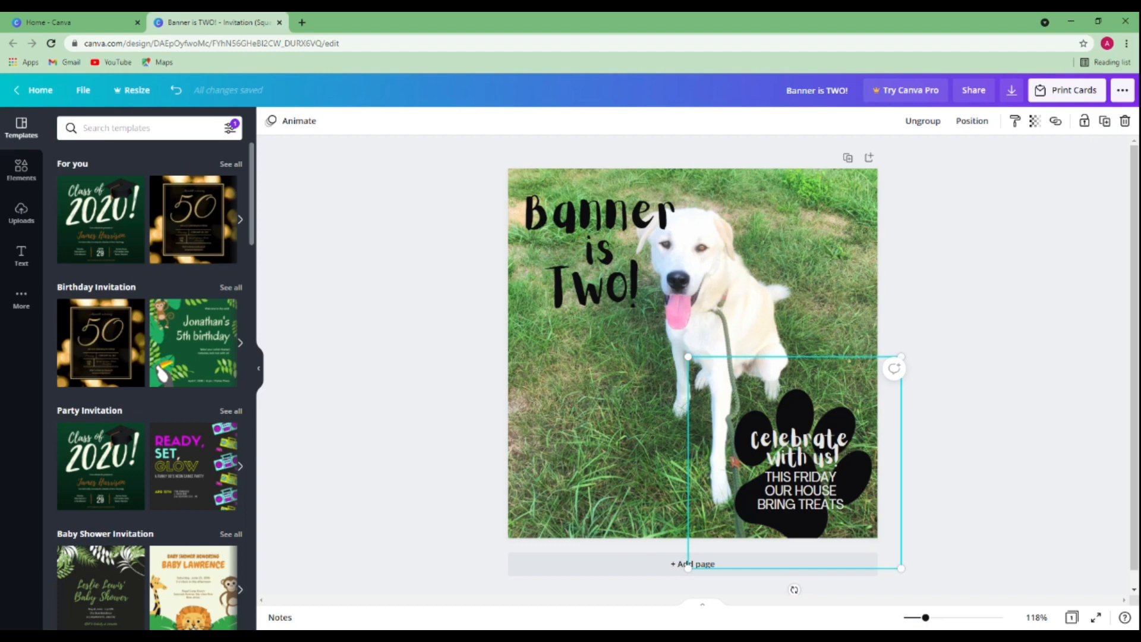
- Duplicate the "Banner is TWO!" title twice and undo both copies
left_click(560, 209)
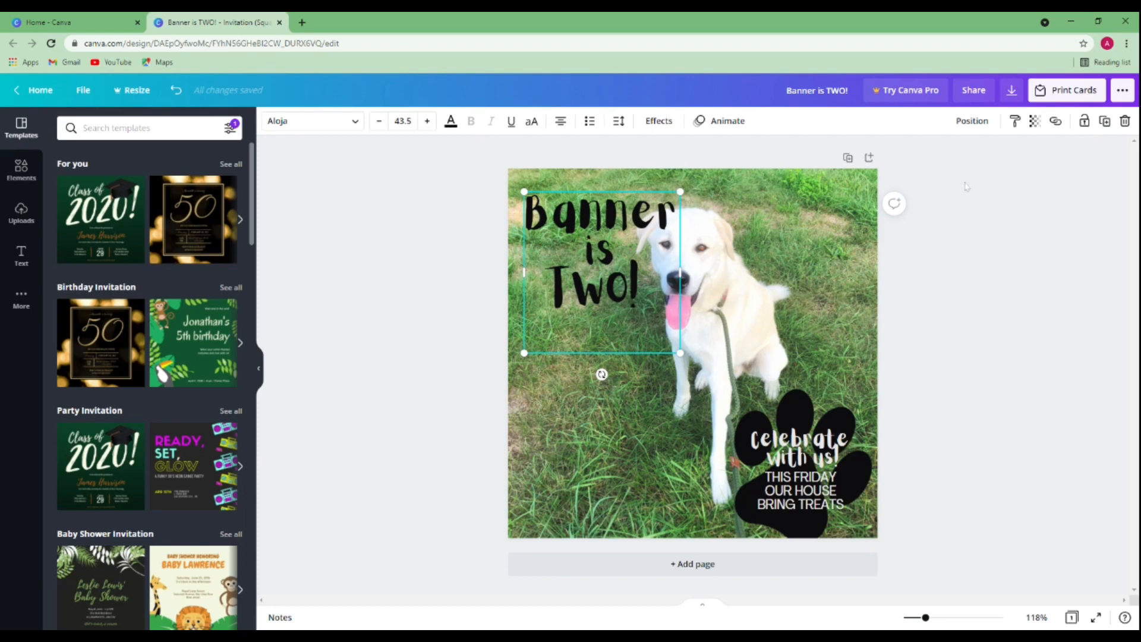
left_click(1105, 122)
left_click(1105, 123)
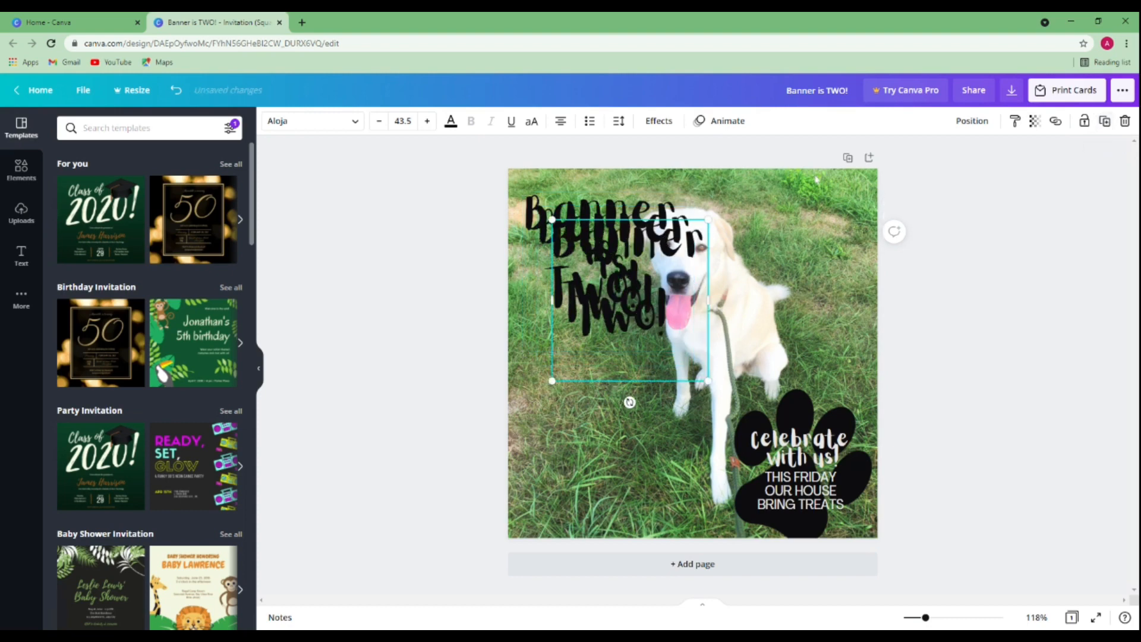
key("ctrl+z")
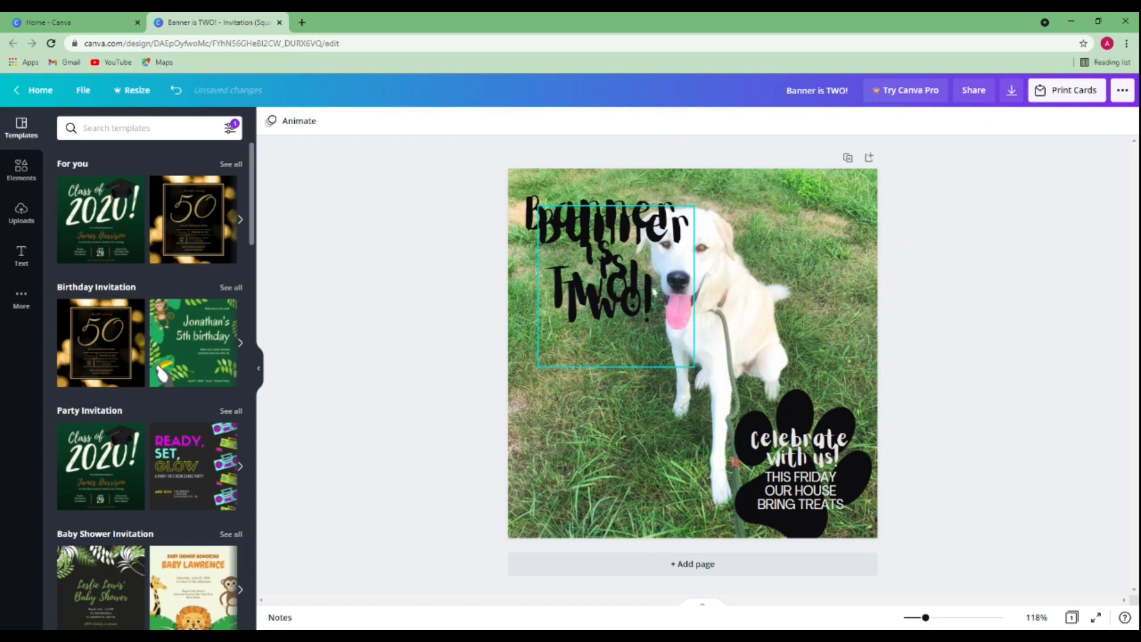
key("ctrl+z")
- Ungroup the paw print design and try duplicating the paw graphic, deleting the copy
left_click(797, 404)
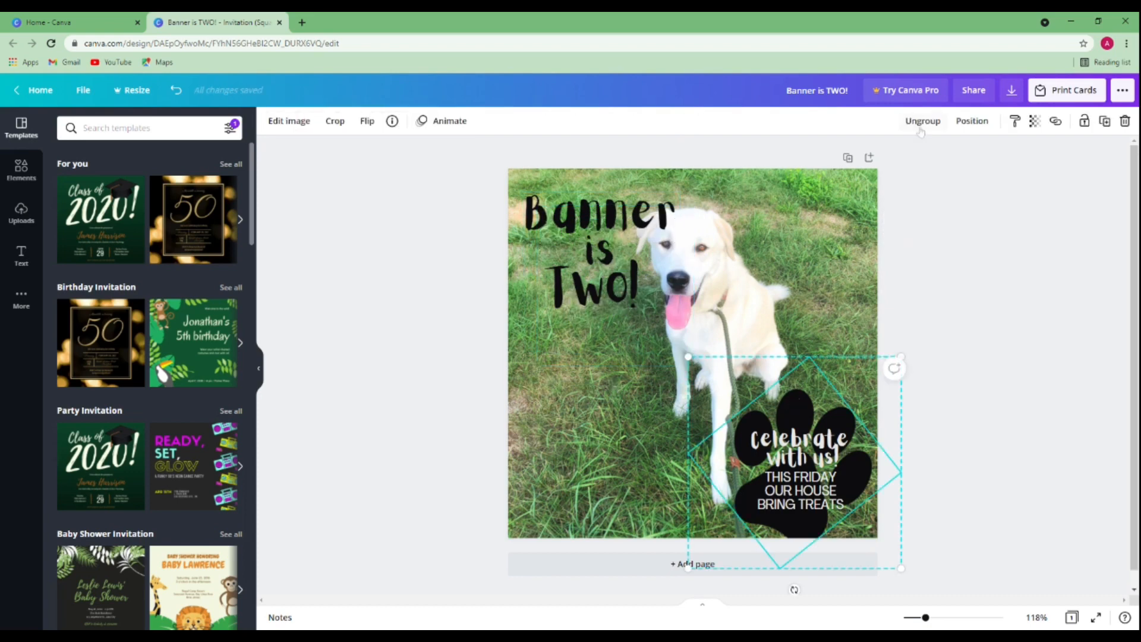
key("ctrl+z")
left_click(795, 395)
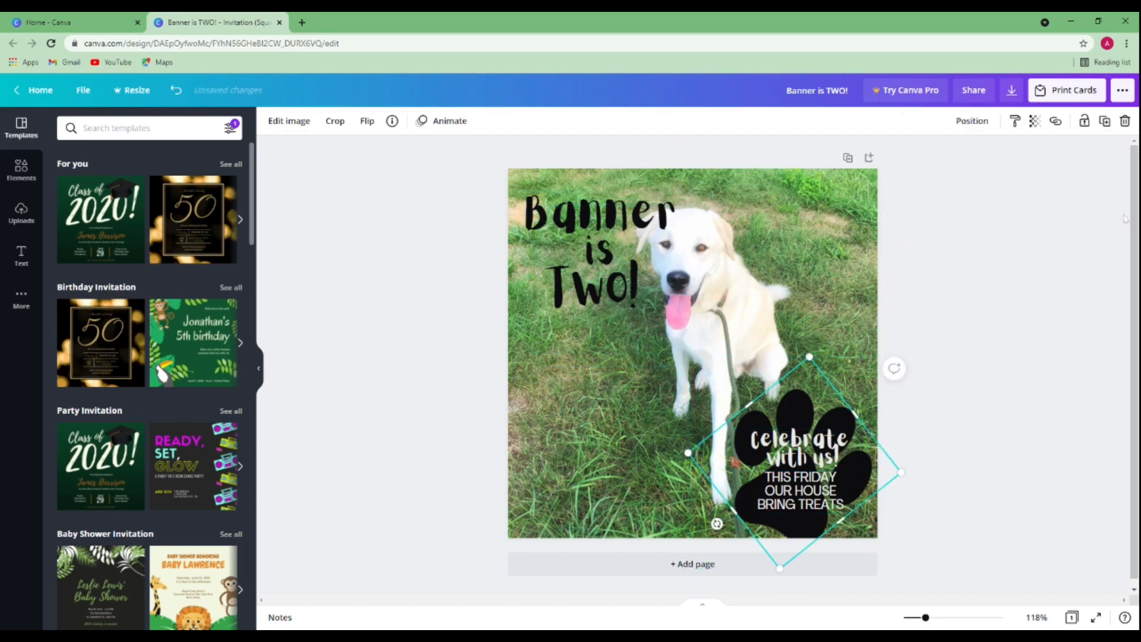
left_click(1104, 121)
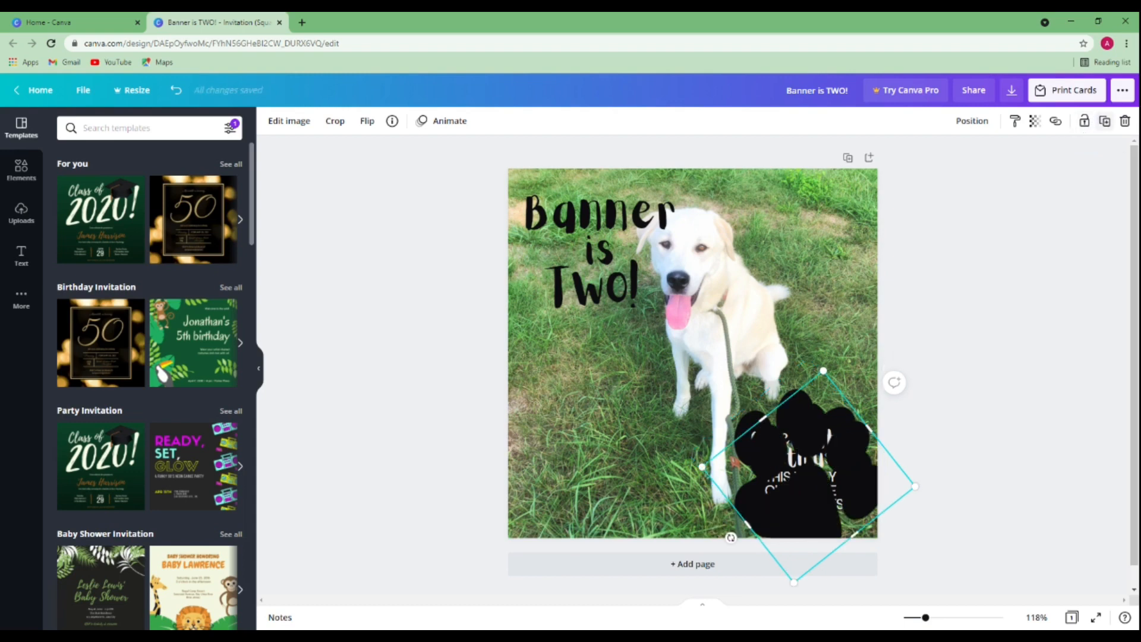
key("Delete")
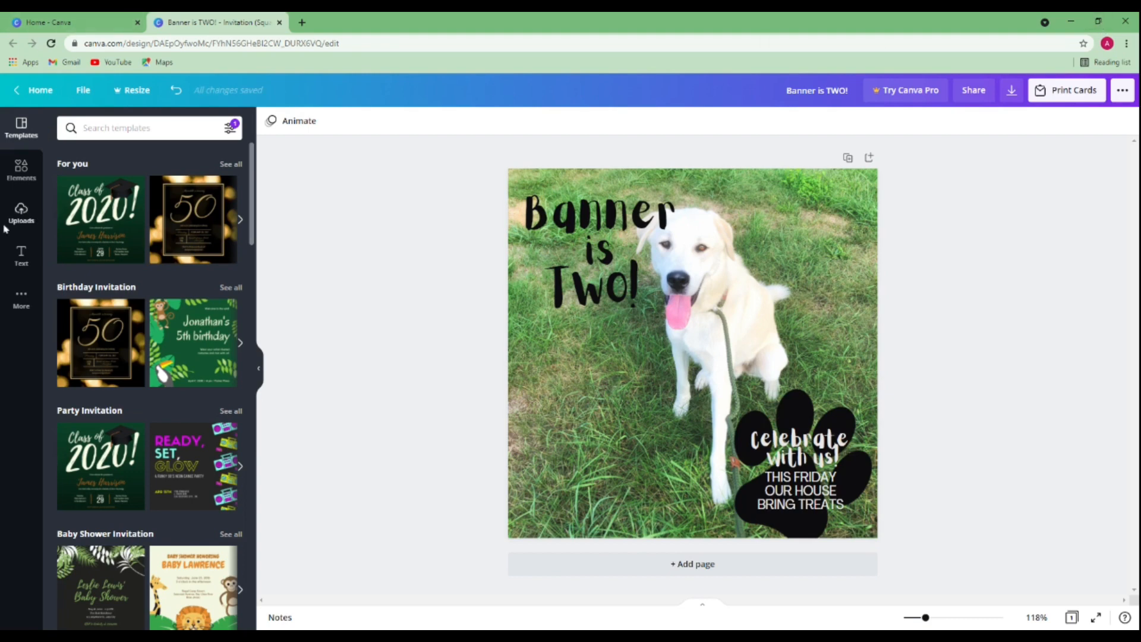
- Add a square shape, place it in the design's upper-left corner around the title, and delete it
left_click(20, 171)
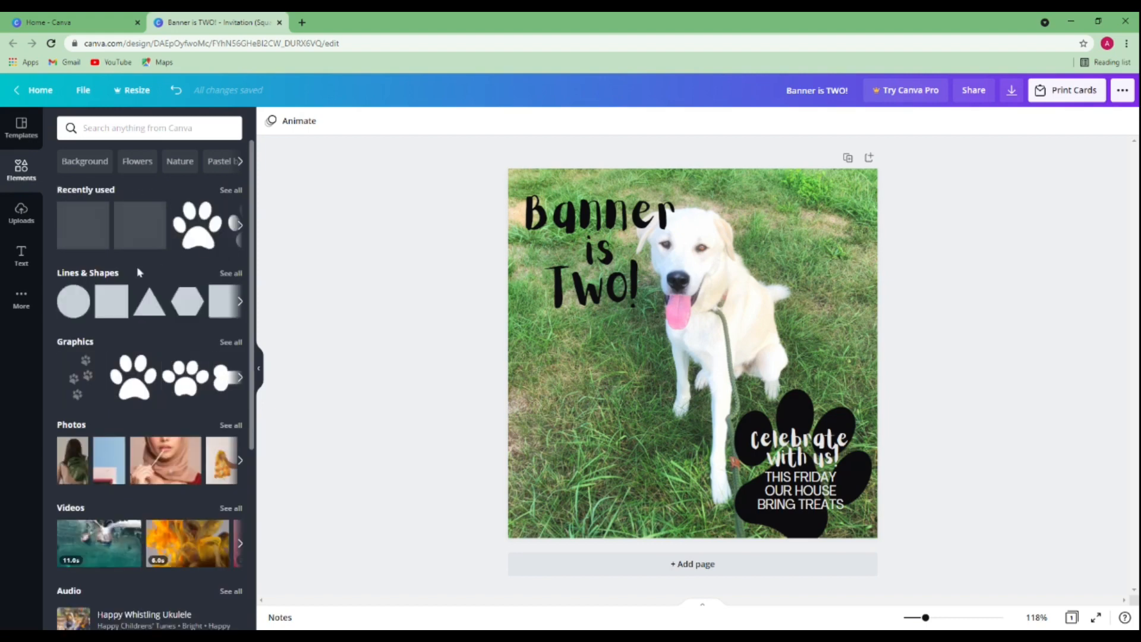
left_click(119, 294)
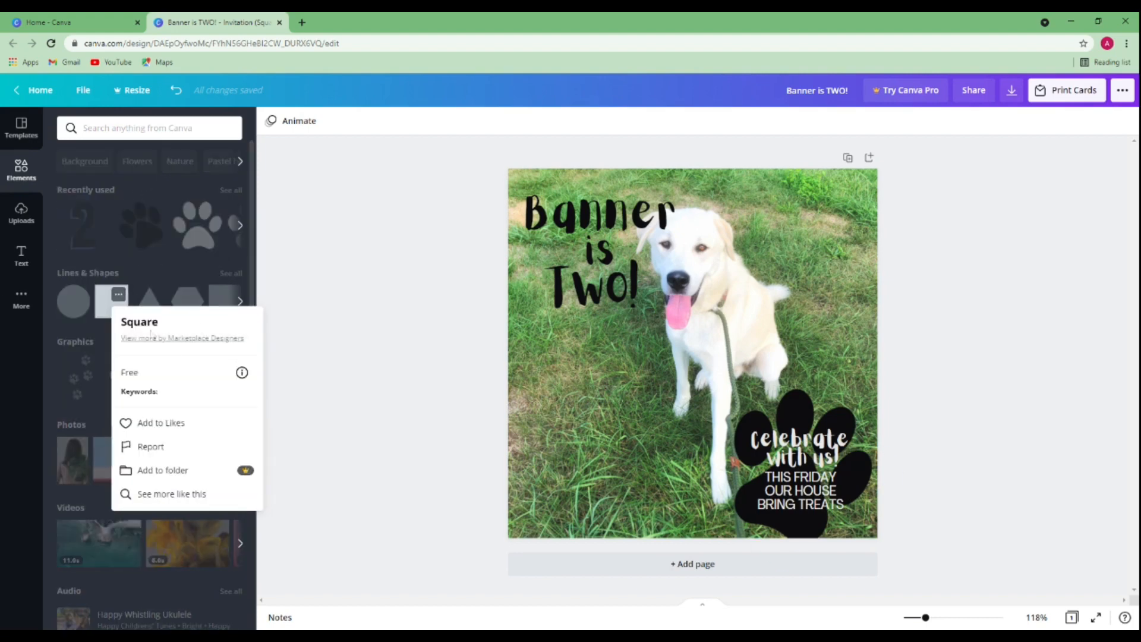
left_click(107, 314)
left_click(103, 315)
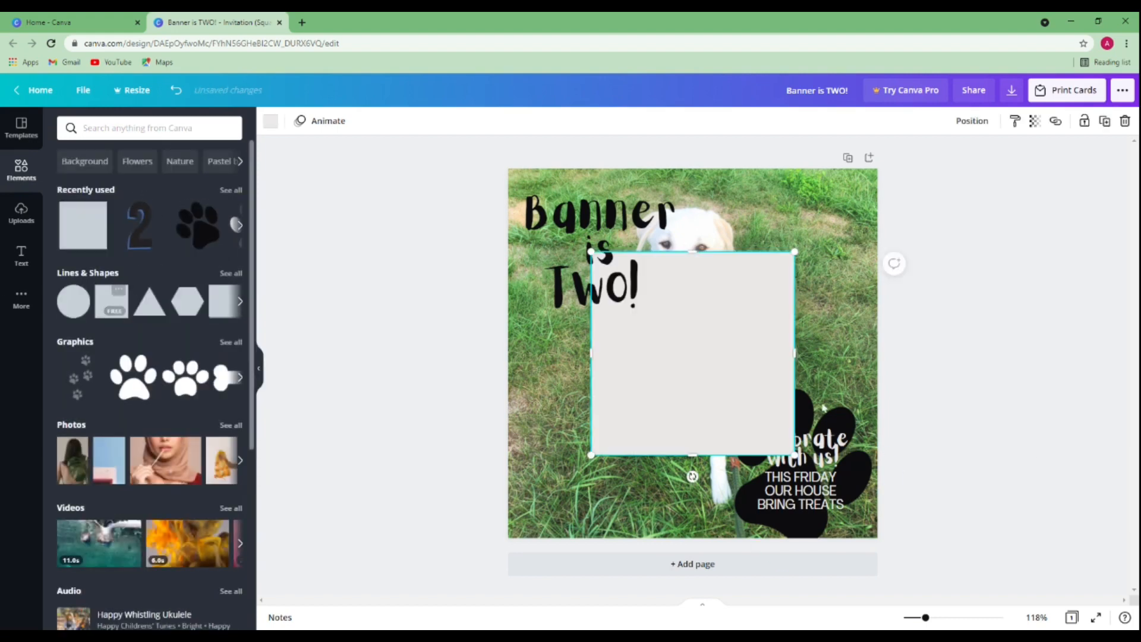
left_click_drag(698, 353, 610, 263)
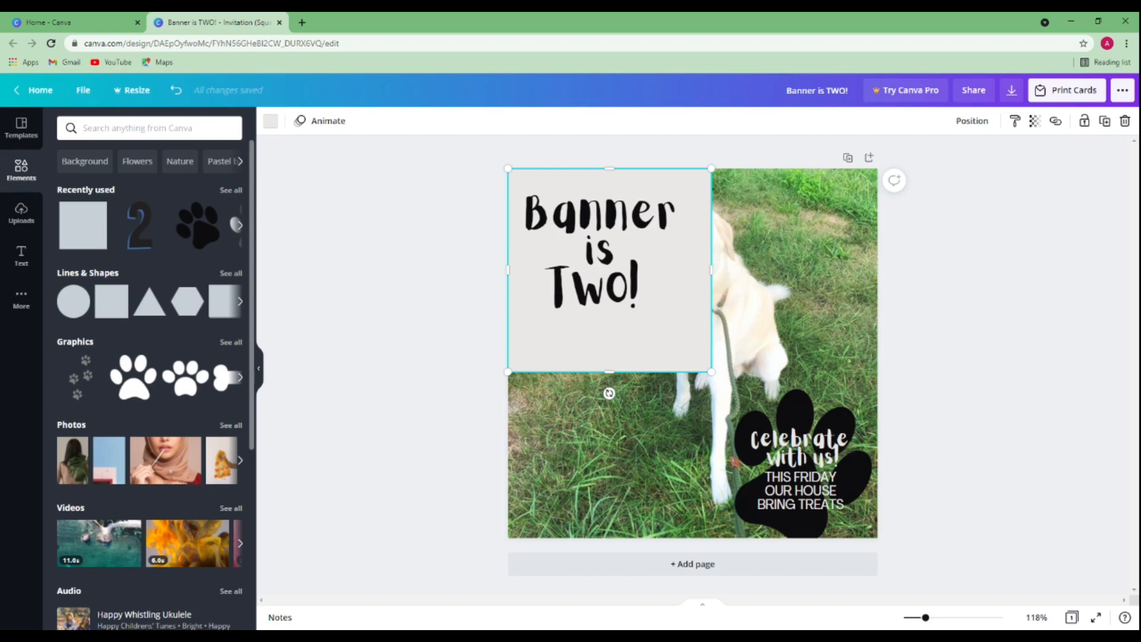
key("Delete")
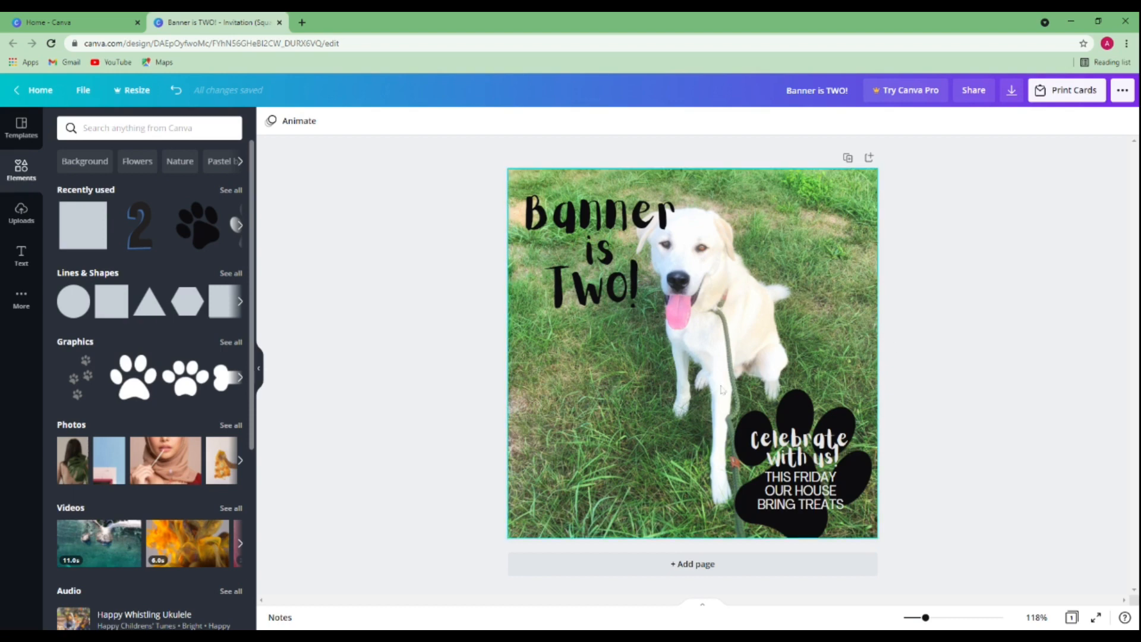
- Lock the "Banner is TWO!" title
left_click(593, 254)
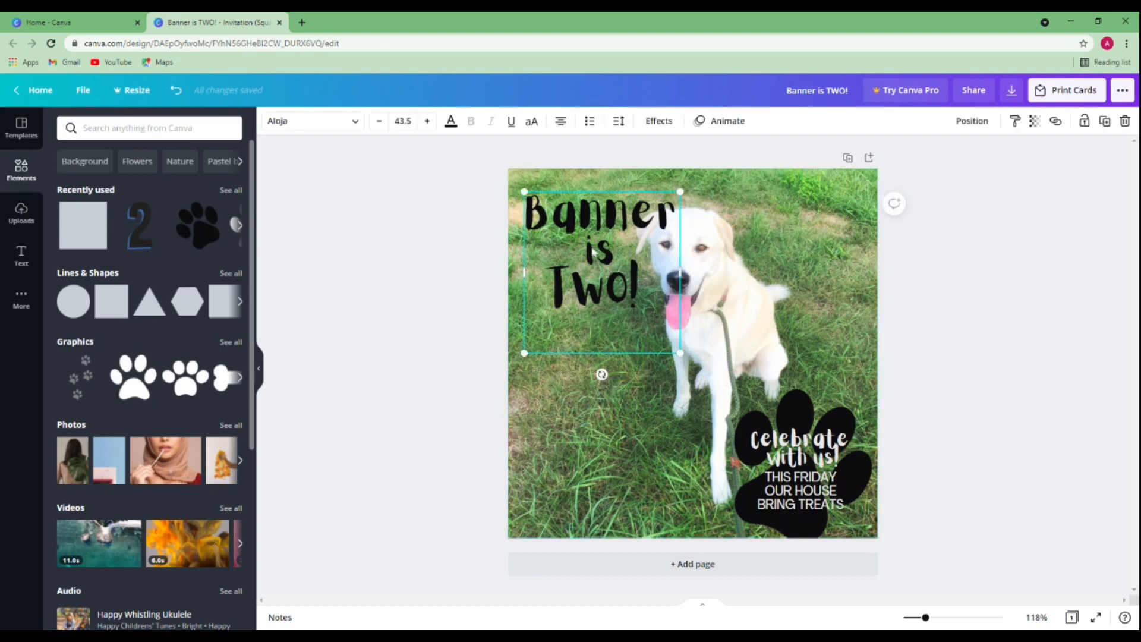
left_click(1084, 122)
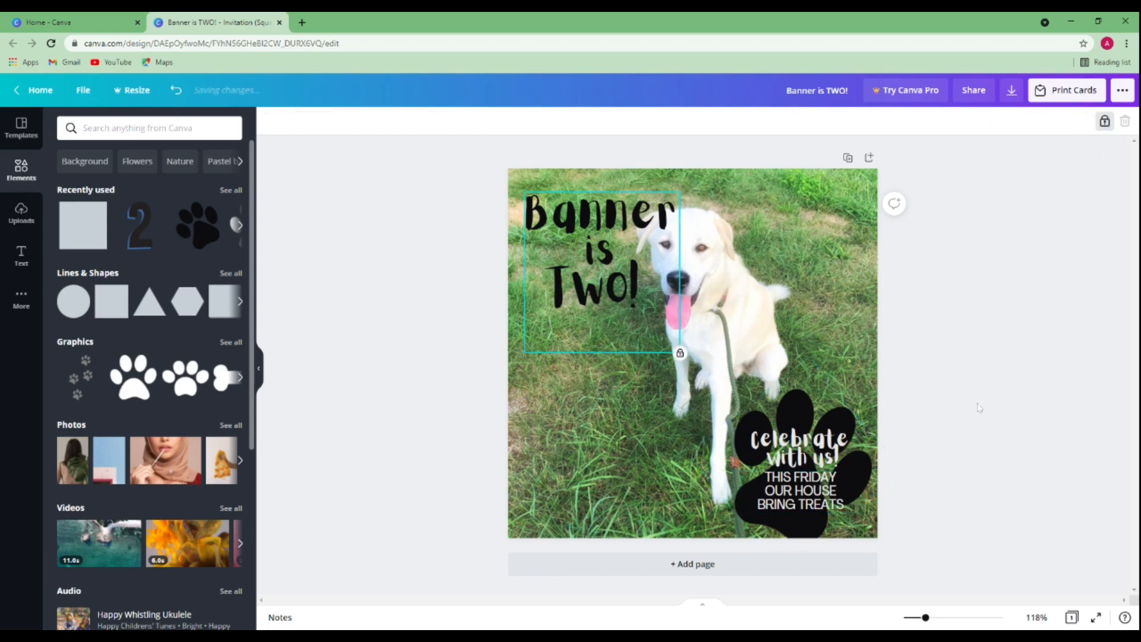
- Group the paw print with its two text blocks and lock the group in place
left_click_drag(977, 403, 730, 526)
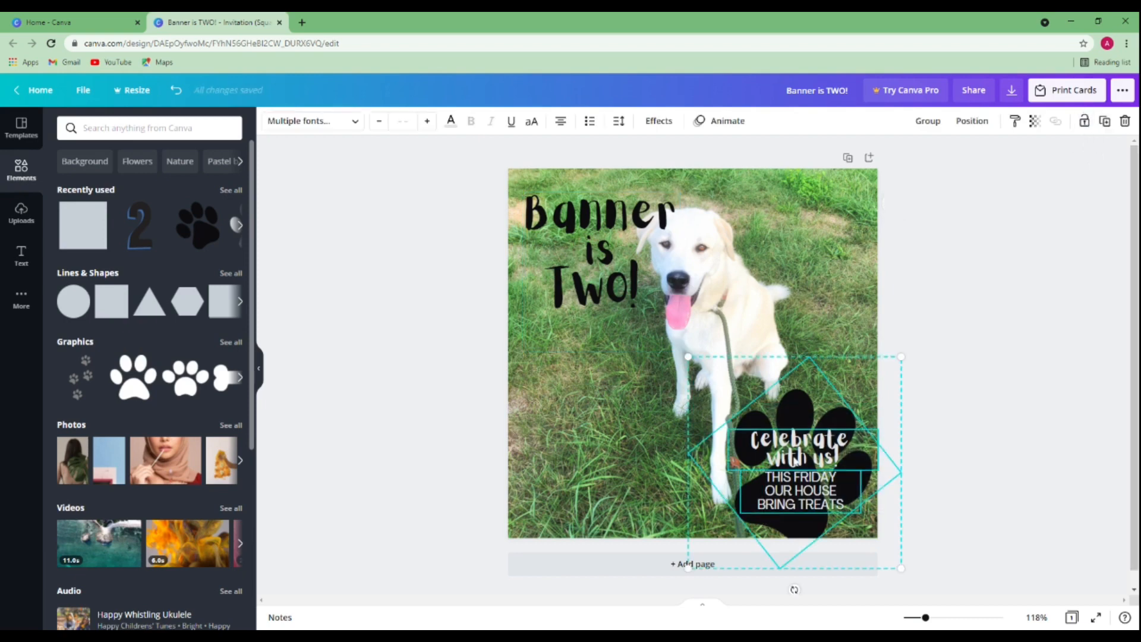
left_click(929, 122)
left_click(1081, 124)
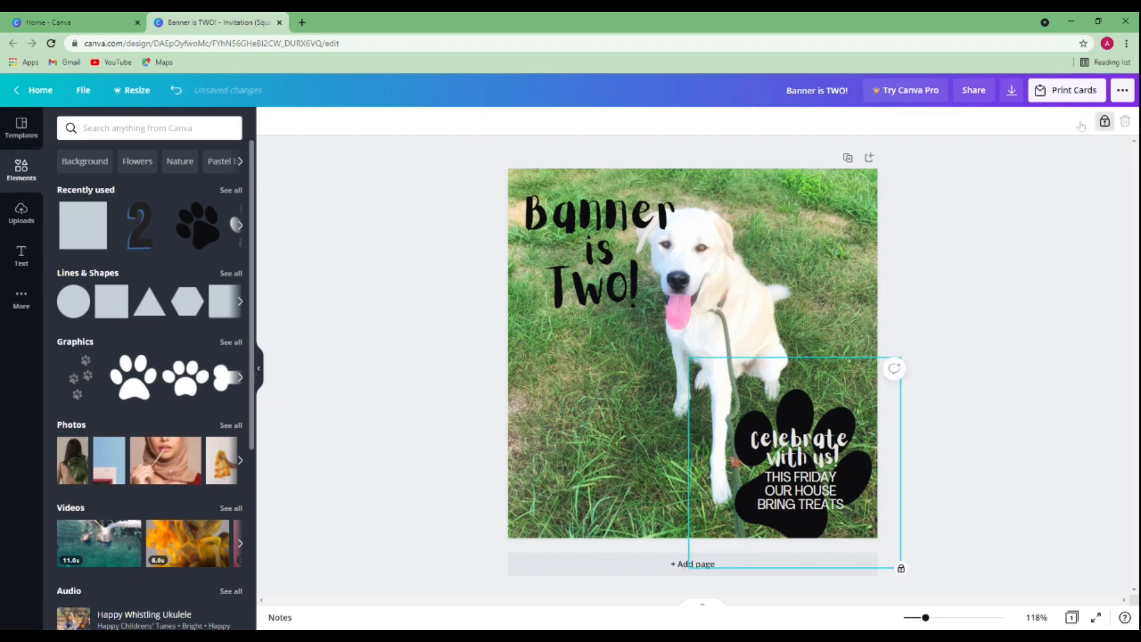
left_click(992, 319)
left_click(865, 434)
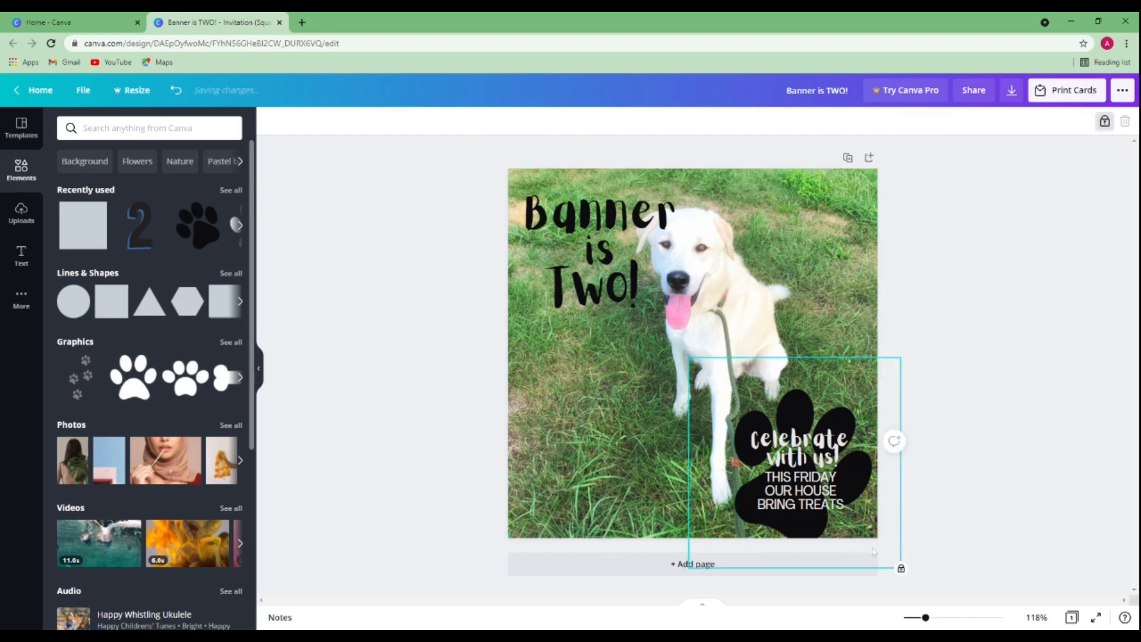
left_click(597, 232)
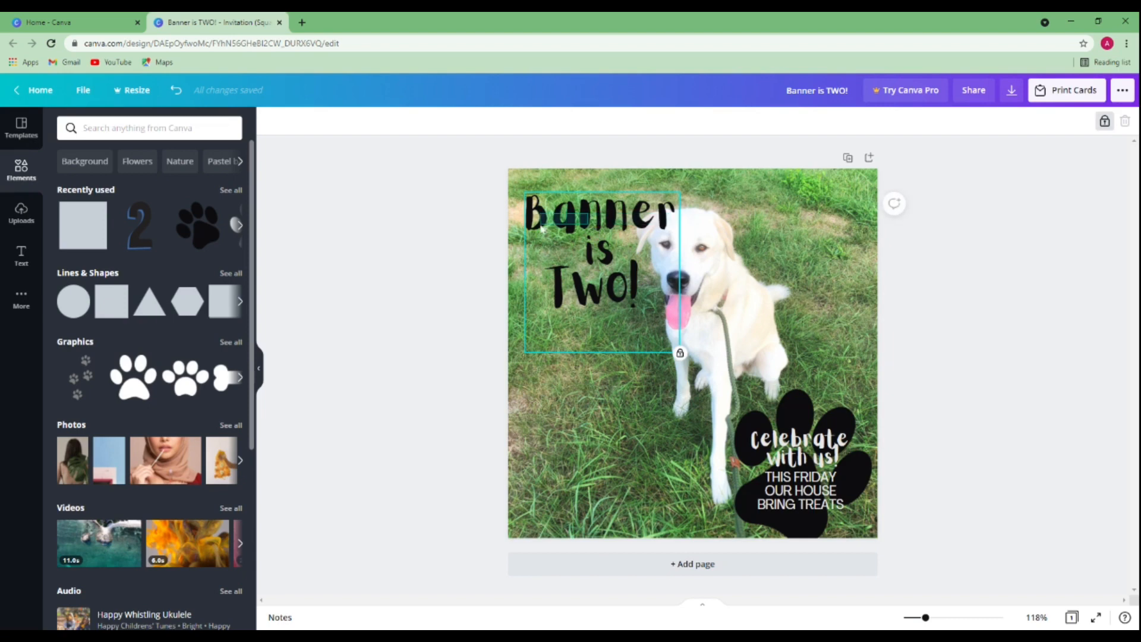
- Enlarge the background dog photo beyond the page edges in crop mode, reposition it, and apply the crop
left_click(730, 292)
double_click(731, 292)
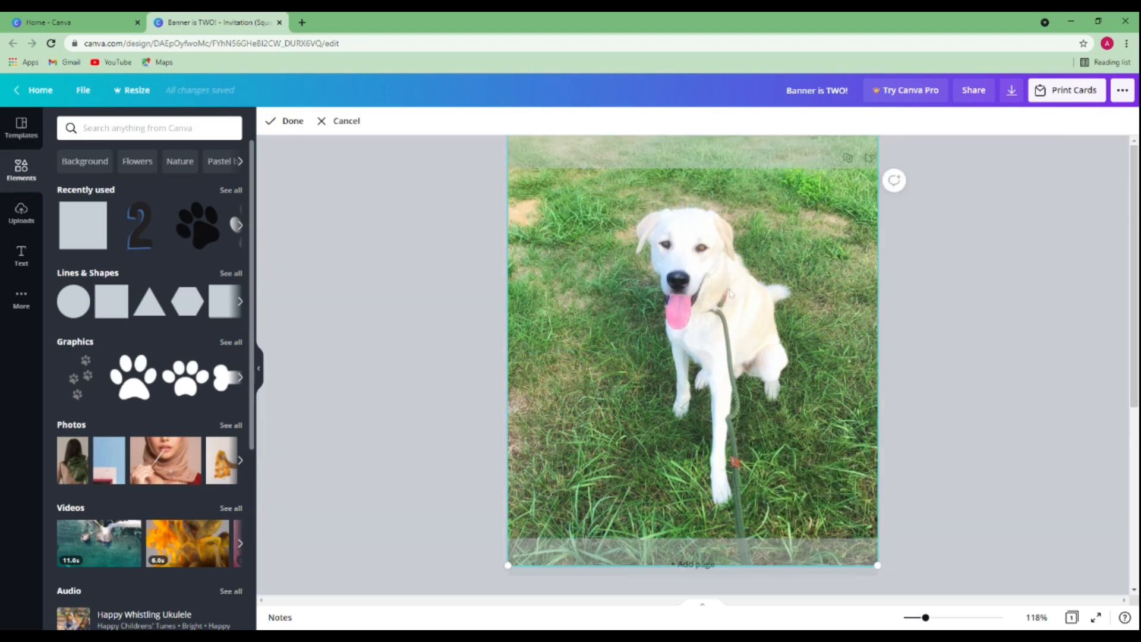
left_click_drag(507, 565, 445, 630)
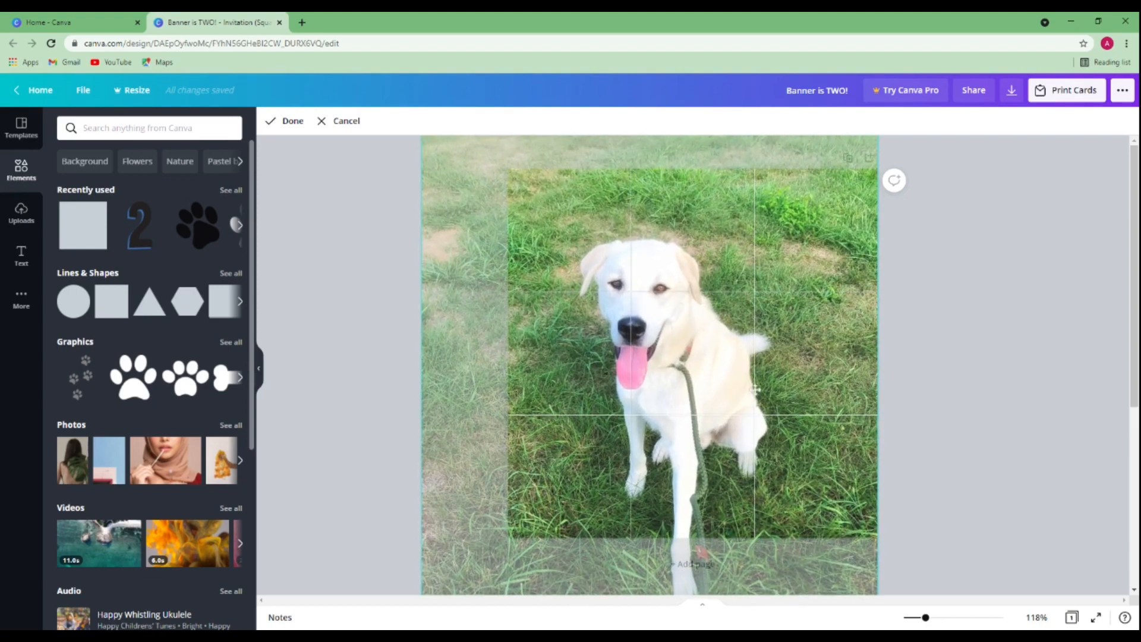
left_click_drag(742, 371, 759, 354)
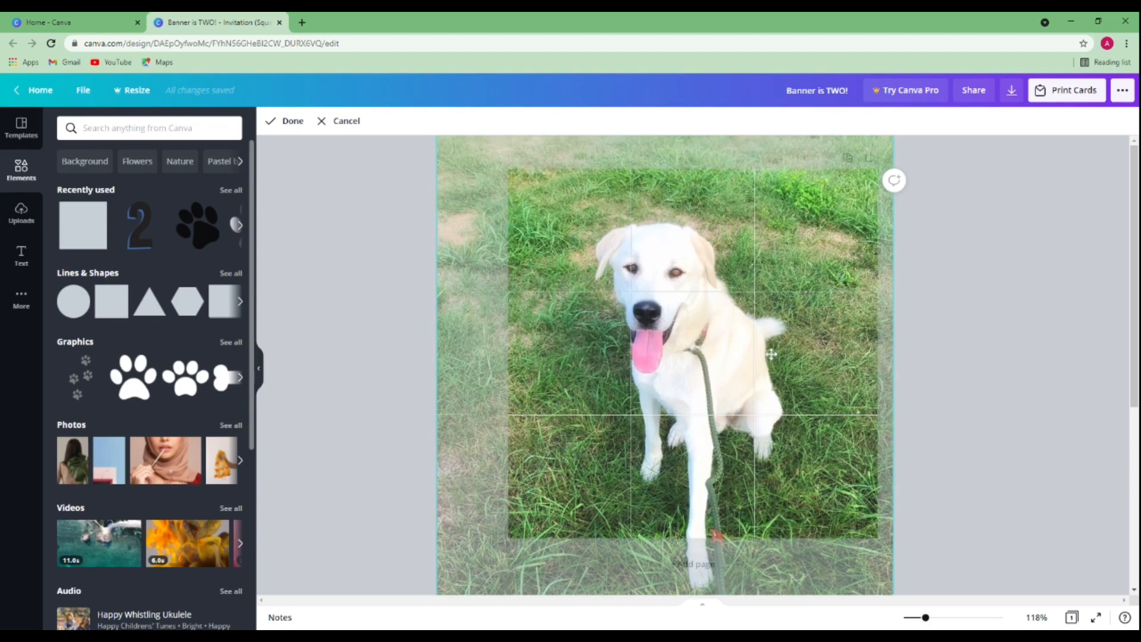
left_click(1018, 243)
- Shift the enlarged background photo to the right and slightly upward within its frame
double_click(724, 322)
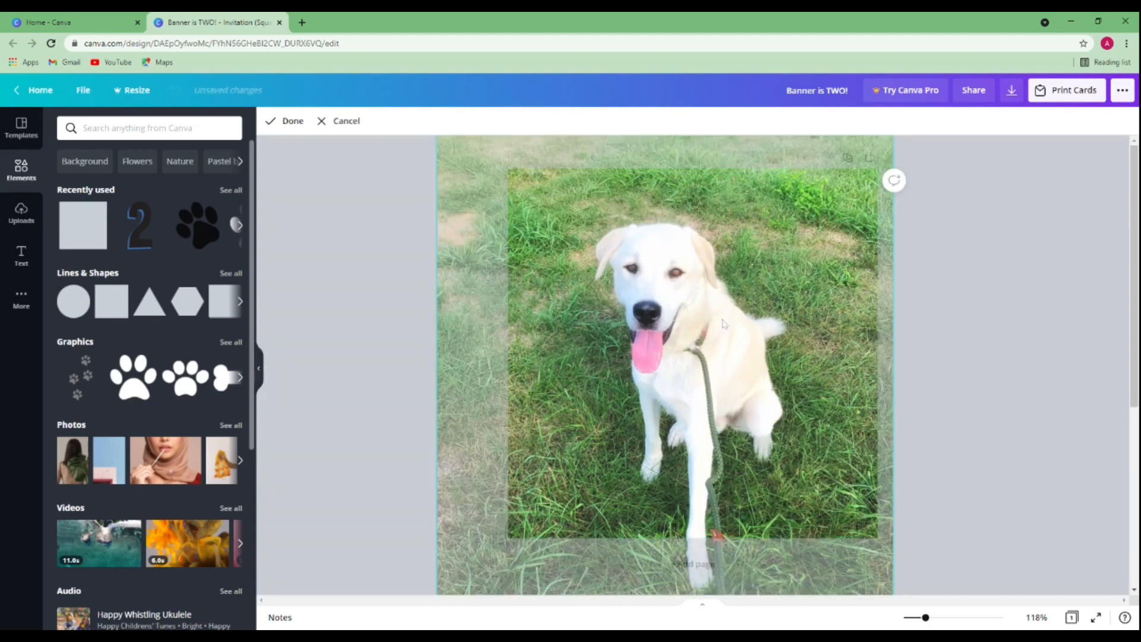
left_click_drag(723, 323, 744, 321)
left_click(1009, 322)
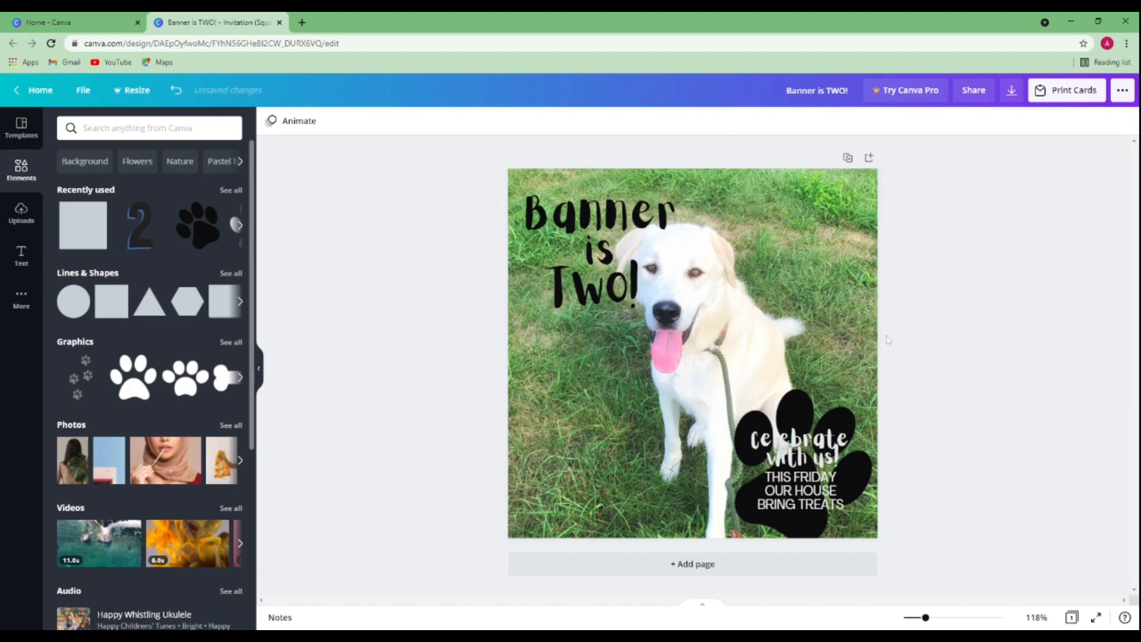
double_click(755, 337)
left_click_drag(754, 338, 759, 333)
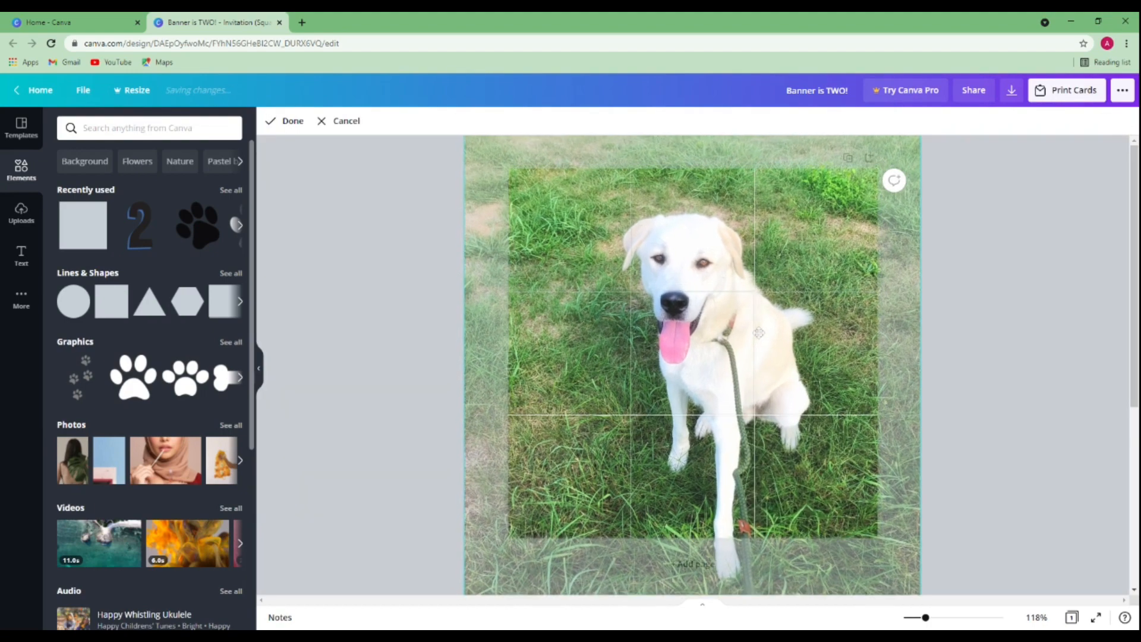
left_click(992, 356)
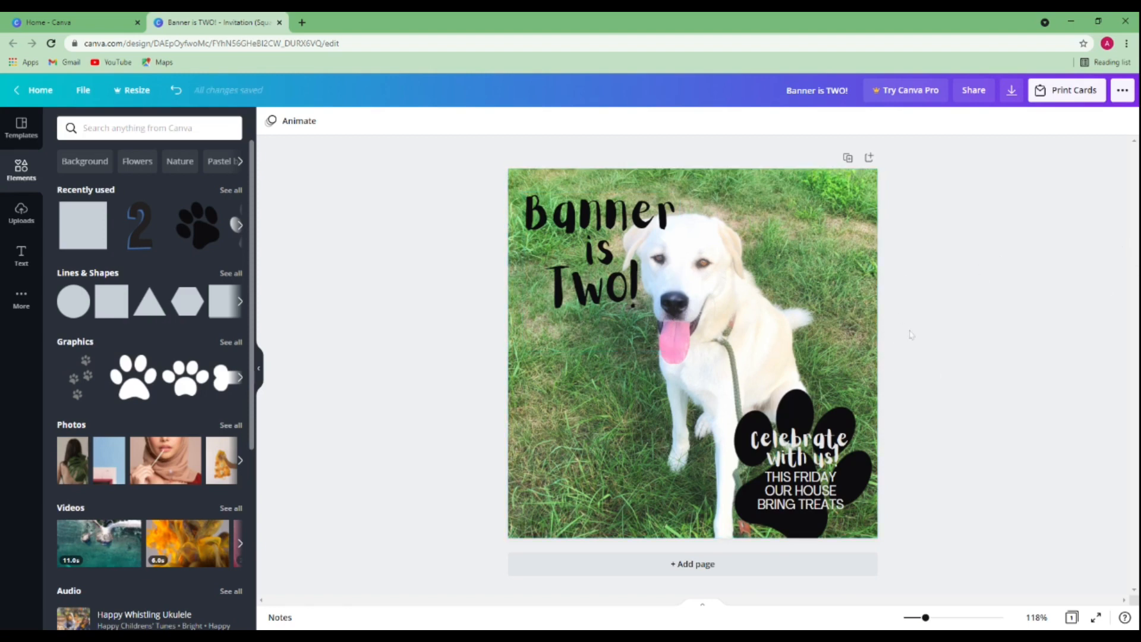
- Enlarge the background photo a little more and move it up and to the right within the crop
double_click(772, 386)
scroll(466, 521, "down", 3)
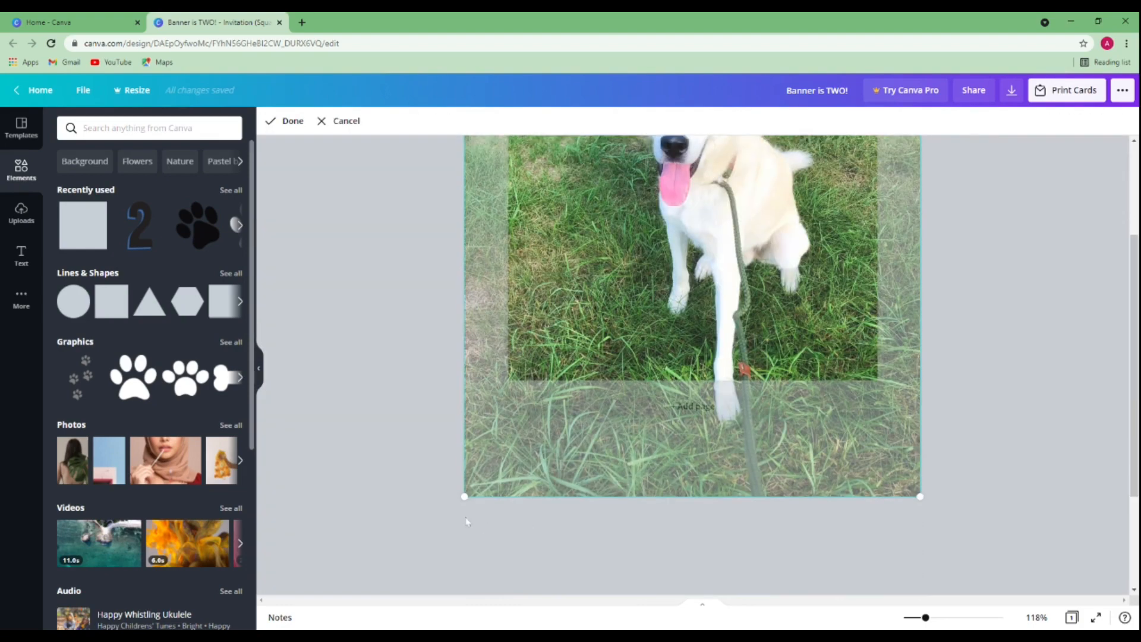
scroll(1128, 368, "up", 3)
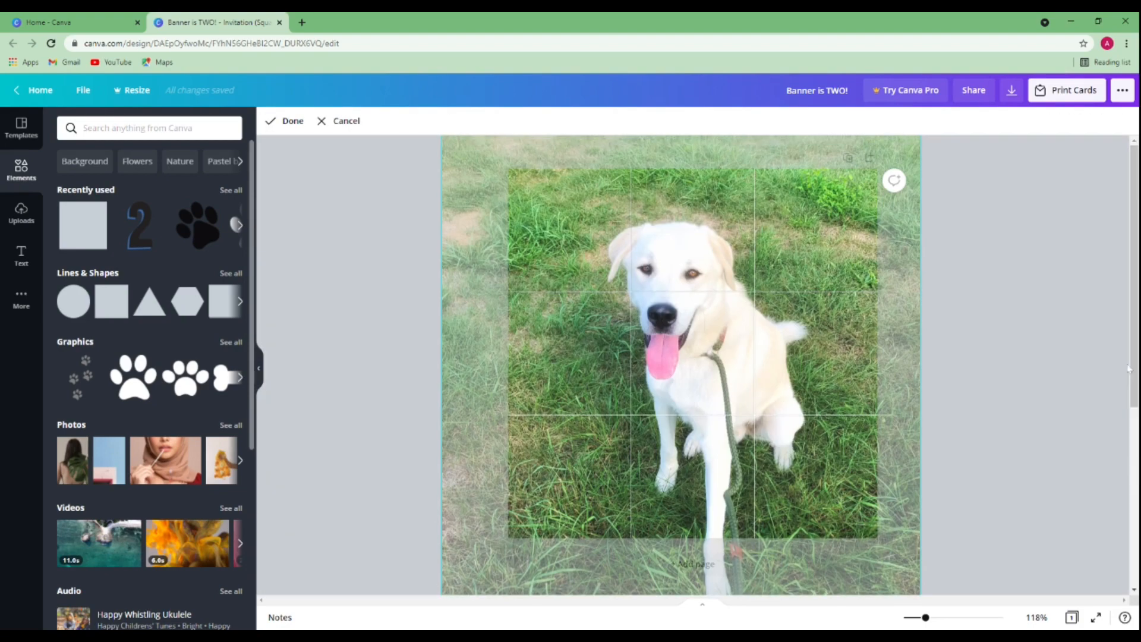
left_click(1022, 327)
double_click(741, 358)
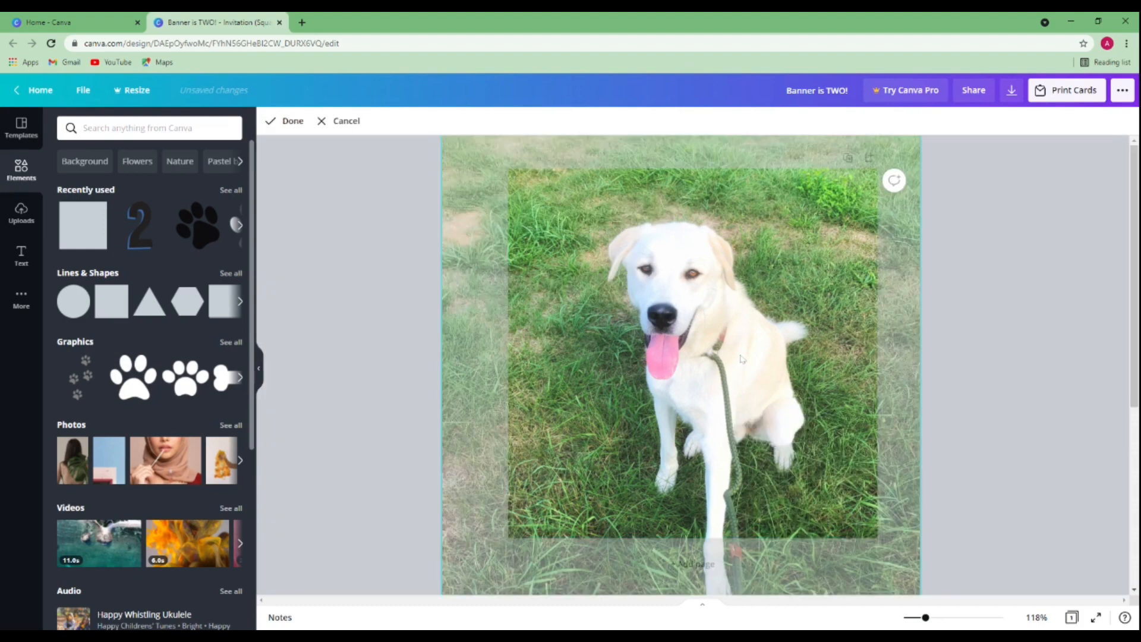
left_click_drag(741, 359, 757, 337)
key("Return")
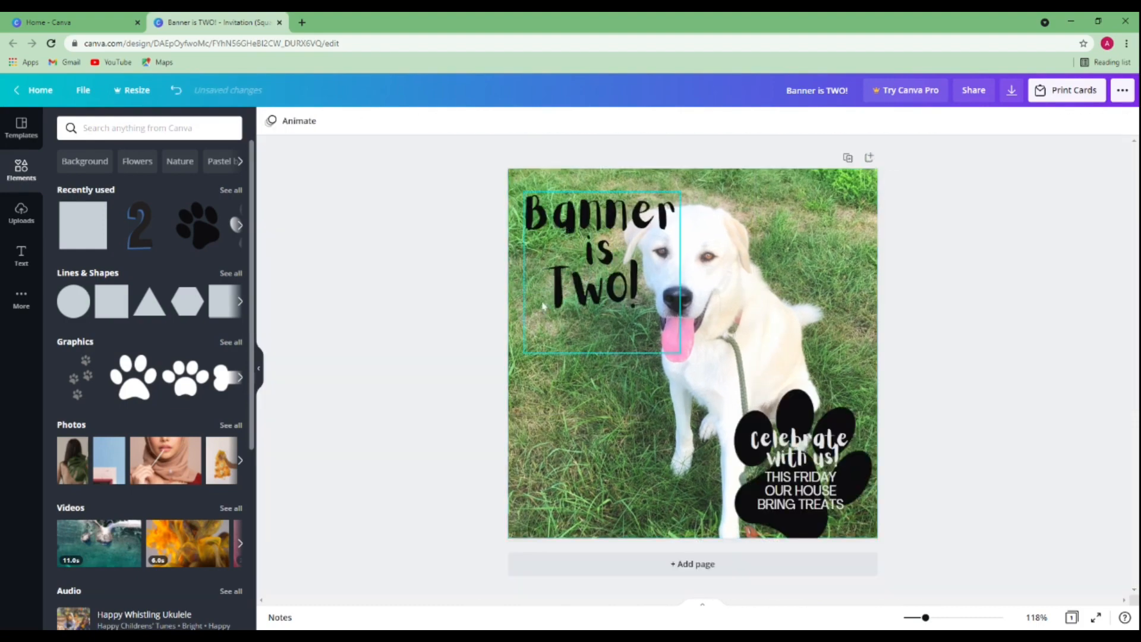
- Try shifting the background photo further up so the dog's head sits nearer the page's upper edge
double_click(742, 356)
left_click_drag(743, 357, 745, 346)
left_click(1045, 330)
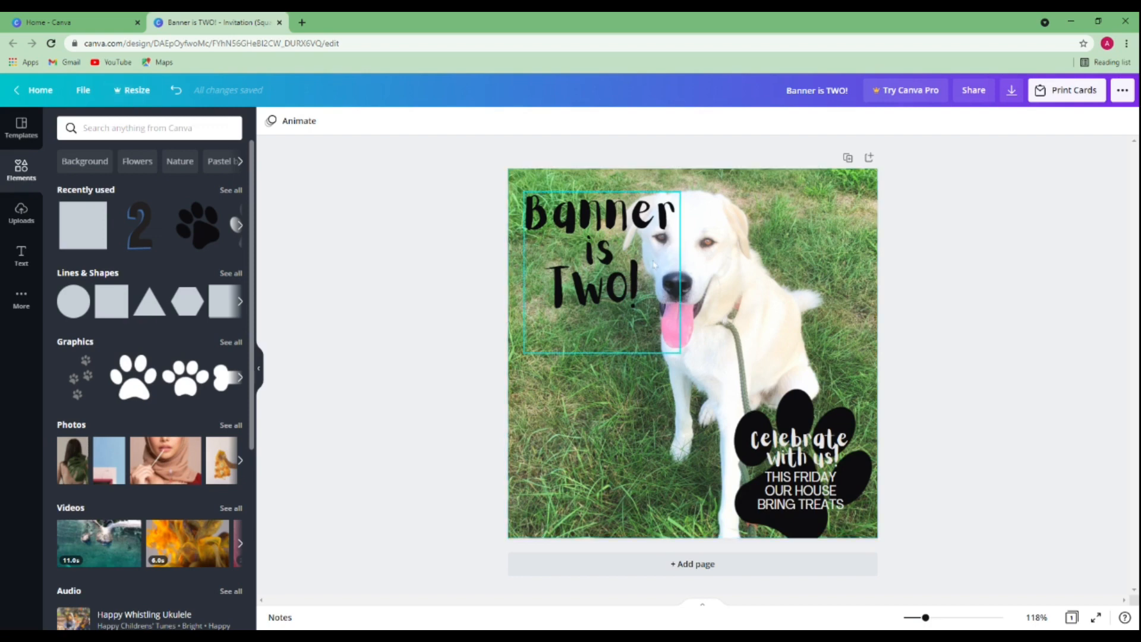
- Compare the last two background photo moves by undoing and redoing them, finishing with the final upward shift undone
left_click(176, 91)
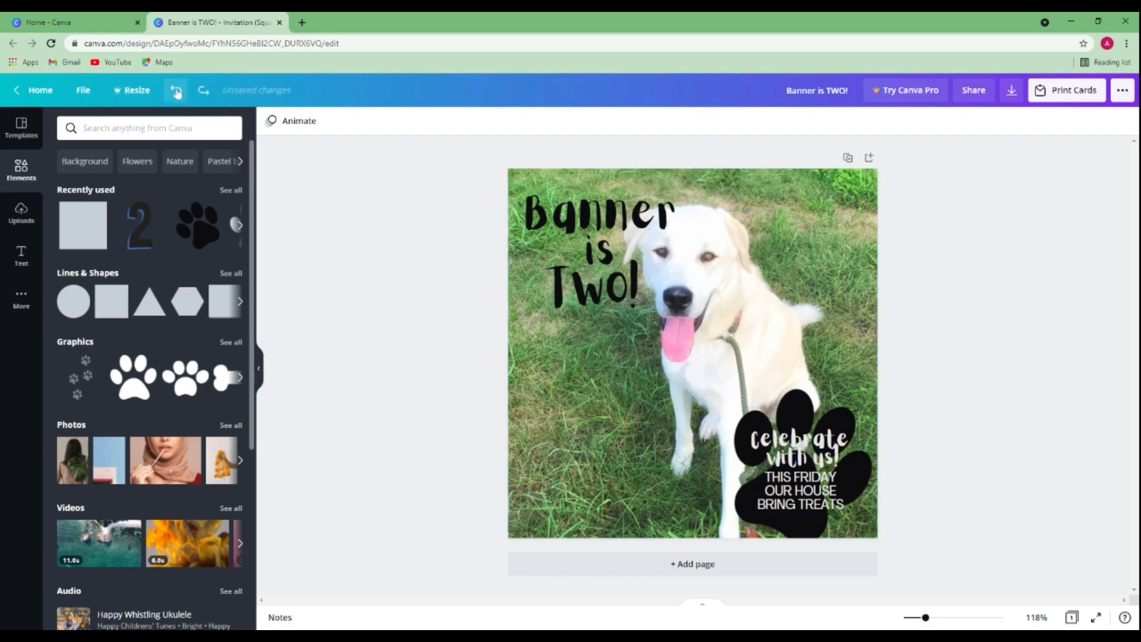
left_click(176, 91)
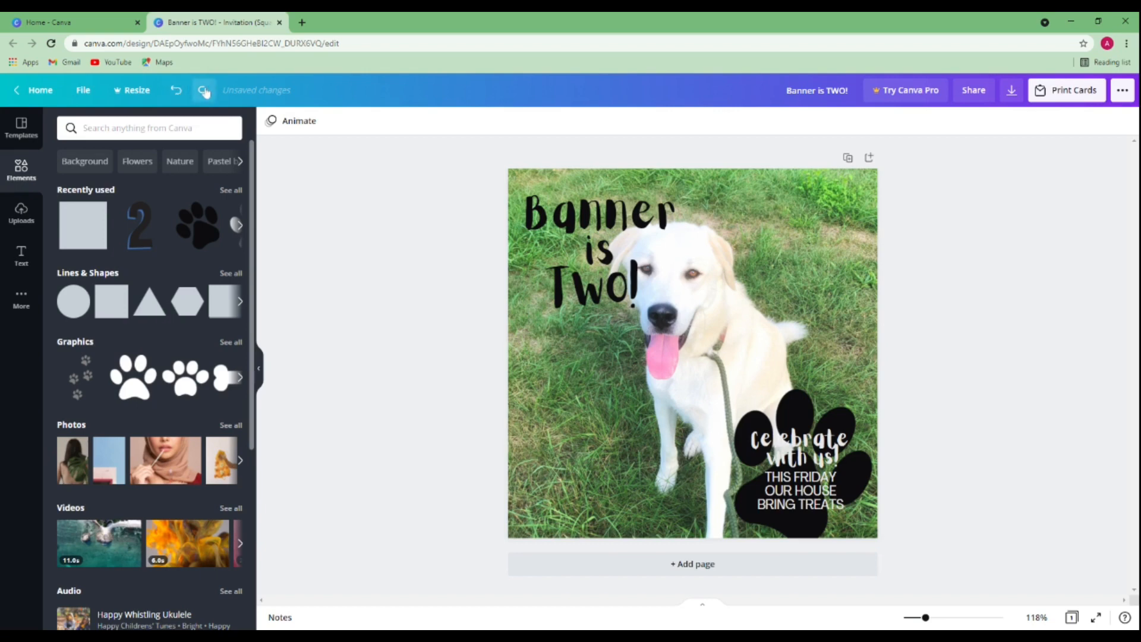
left_click(203, 90)
left_click(203, 90)
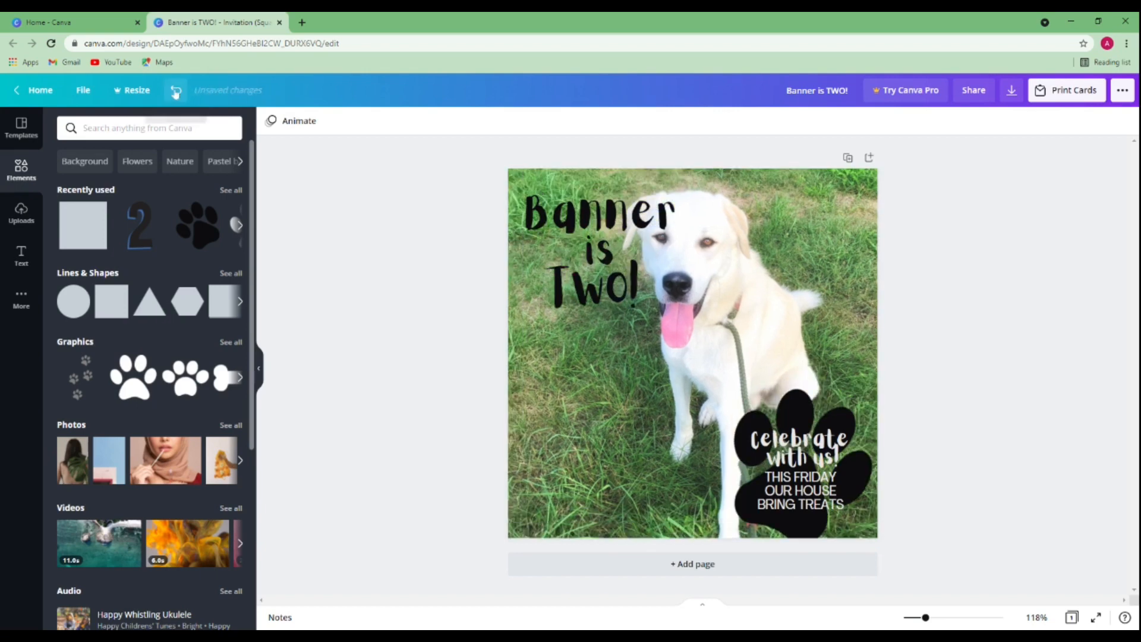
left_click(176, 91)
left_click(176, 91)
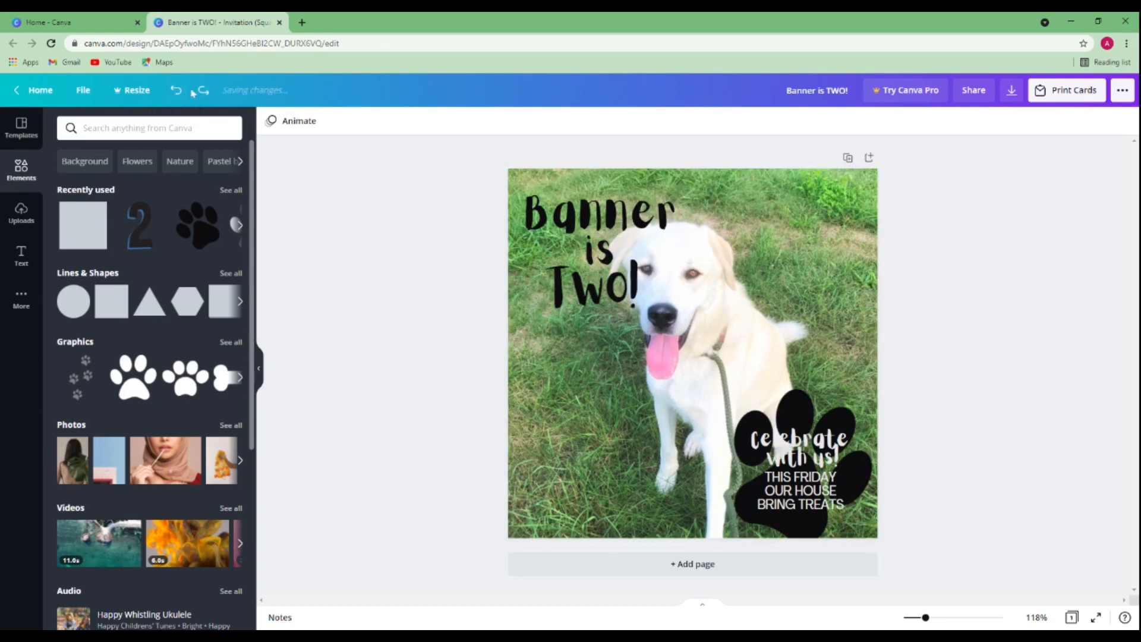
left_click(202, 91)
left_click(202, 90)
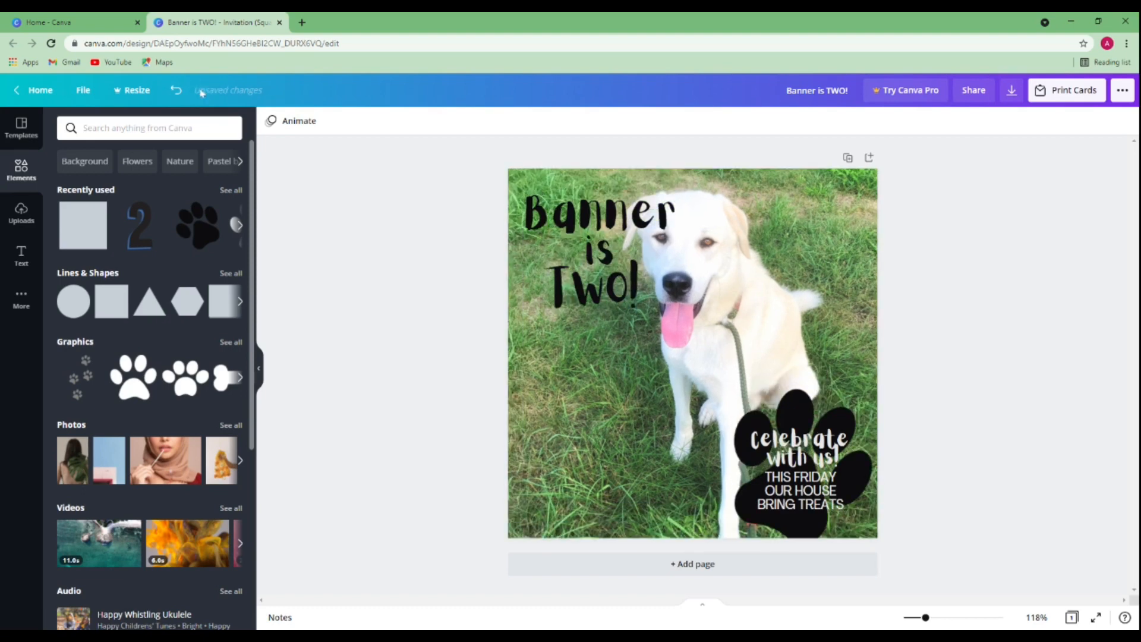
left_click(175, 91)
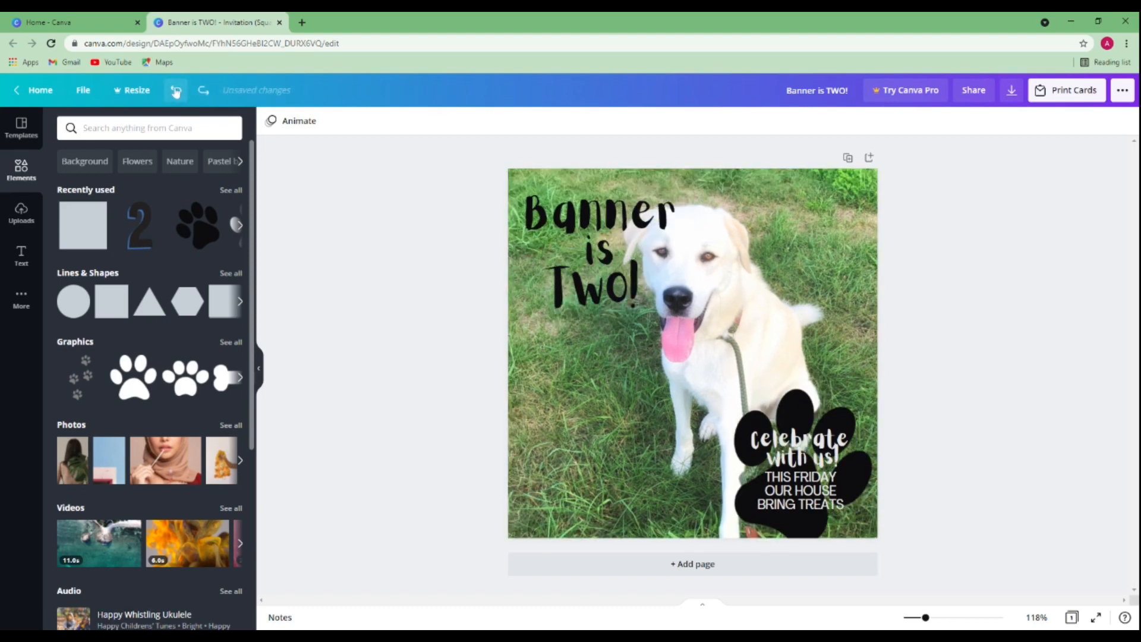